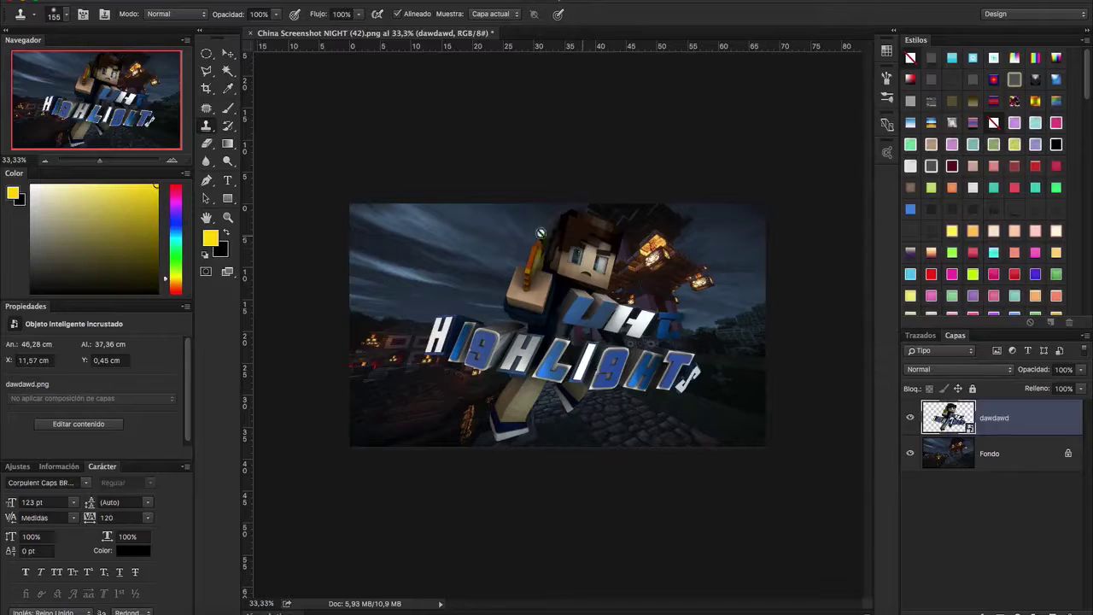
Unlock Fondo and add a Color Balance layer: Cyan -29, Green +8, Blue +53.
{"action": "left_click", "coordinate": [1070, 456]}
{"action": "left_click", "coordinate": [1020, 612]}
{"action": "left_click", "coordinate": [1008, 500]}
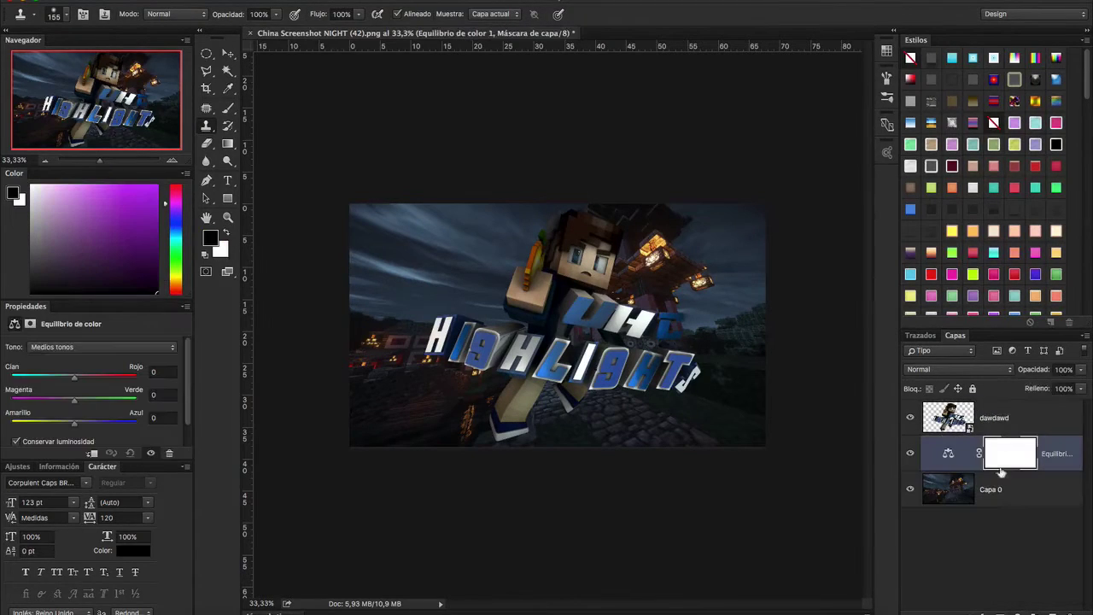
{"action": "left_click_drag", "start_coordinate": [99, 418], "coordinate": [107, 422]}
{"action": "left_click_drag", "start_coordinate": [74, 399], "coordinate": [80, 400]}
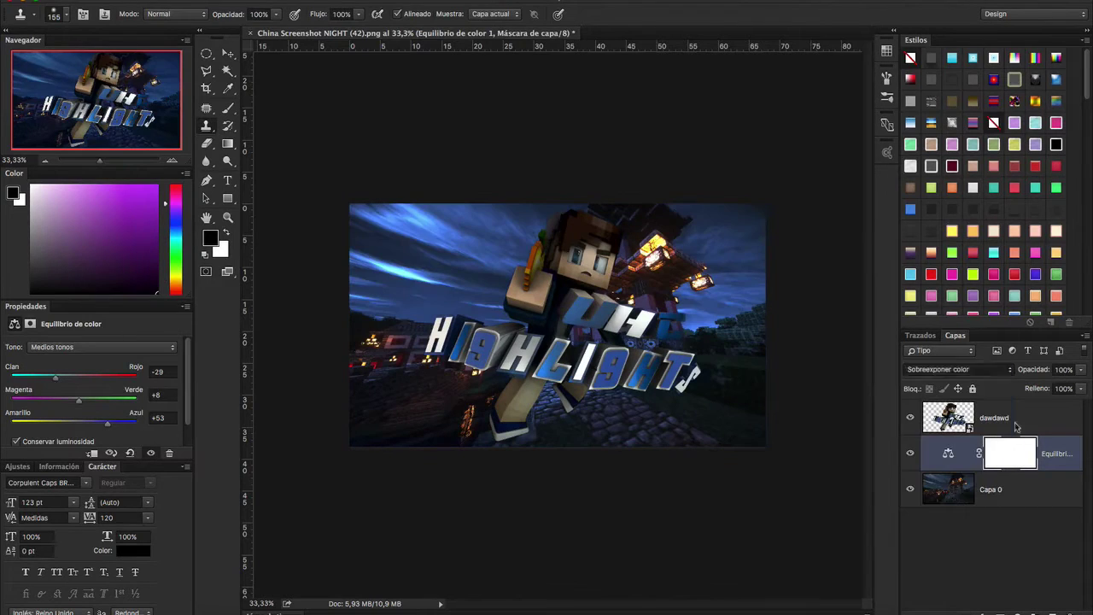
Apply a 1.5 px Gaussian Blur to the background layer.
{"action": "left_click", "coordinate": [991, 489]}
{"action": "left_click", "coordinate": [320, 0]}
{"action": "left_click", "coordinate": [610, 192]}
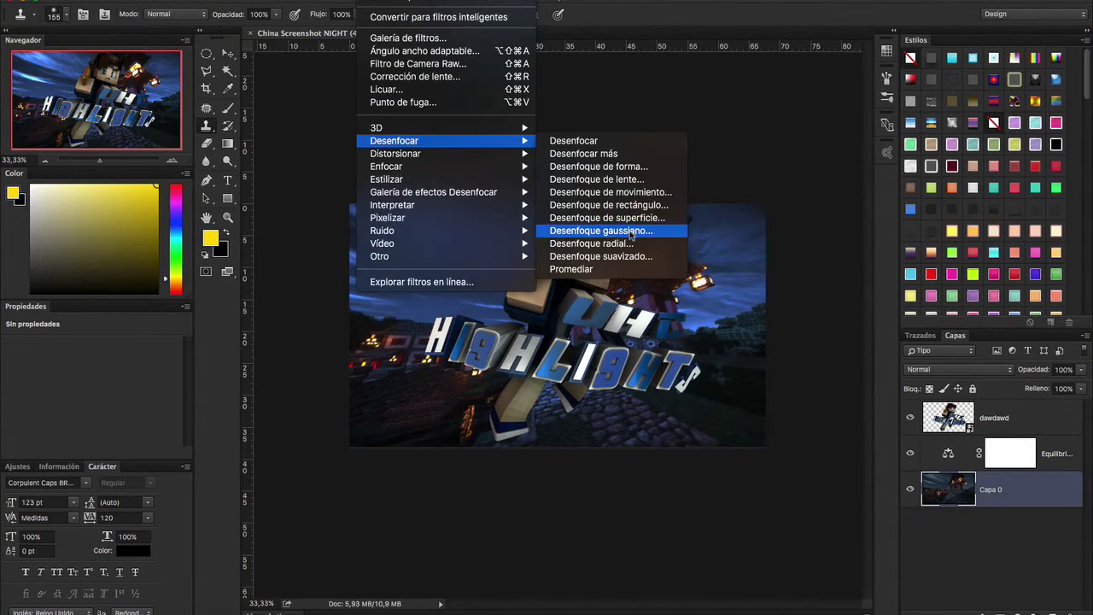
{"action": "left_click", "coordinate": [631, 233]}
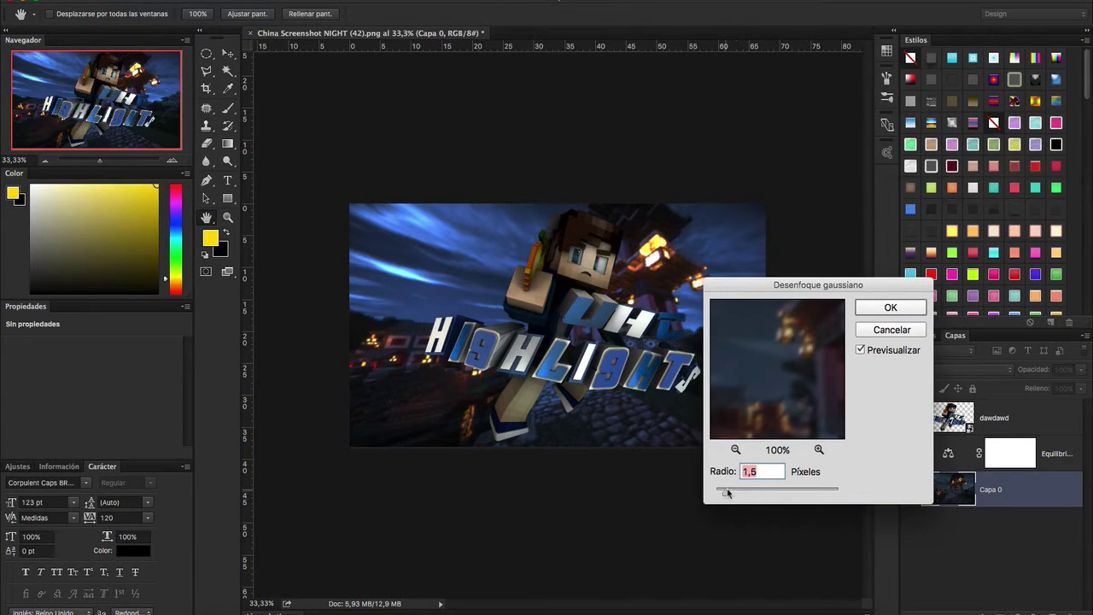
{"action": "left_click", "coordinate": [900, 308]}
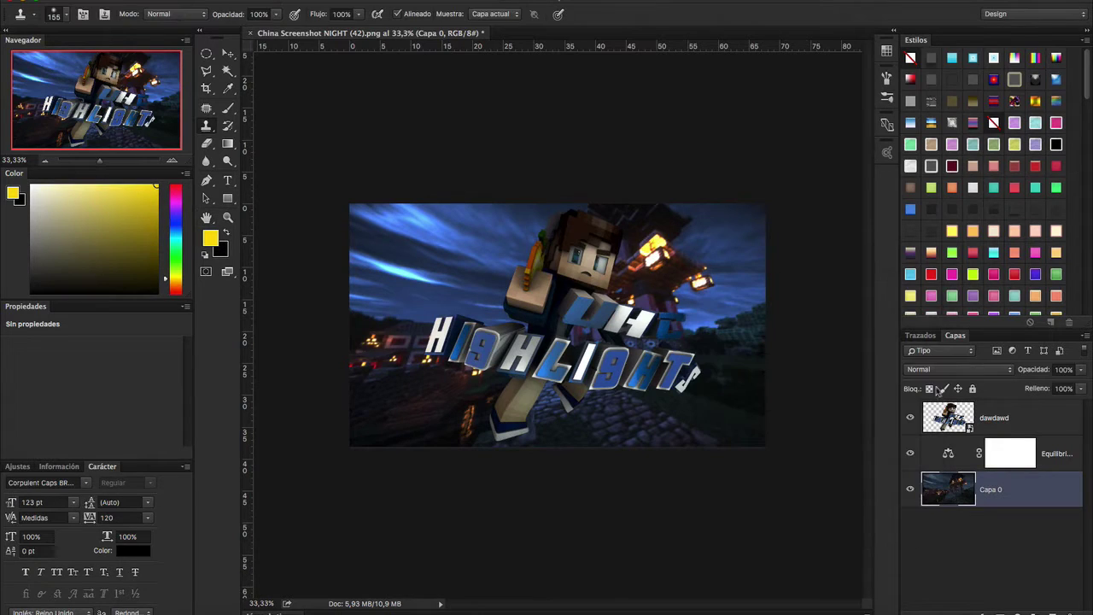
{"action": "double_click", "coordinate": [1029, 415]}
Enable Inner Glow on the character layer in Color Dodge mode at 16 px size.
{"action": "left_click", "coordinate": [498, 223]}
{"action": "left_click", "coordinate": [730, 119]}
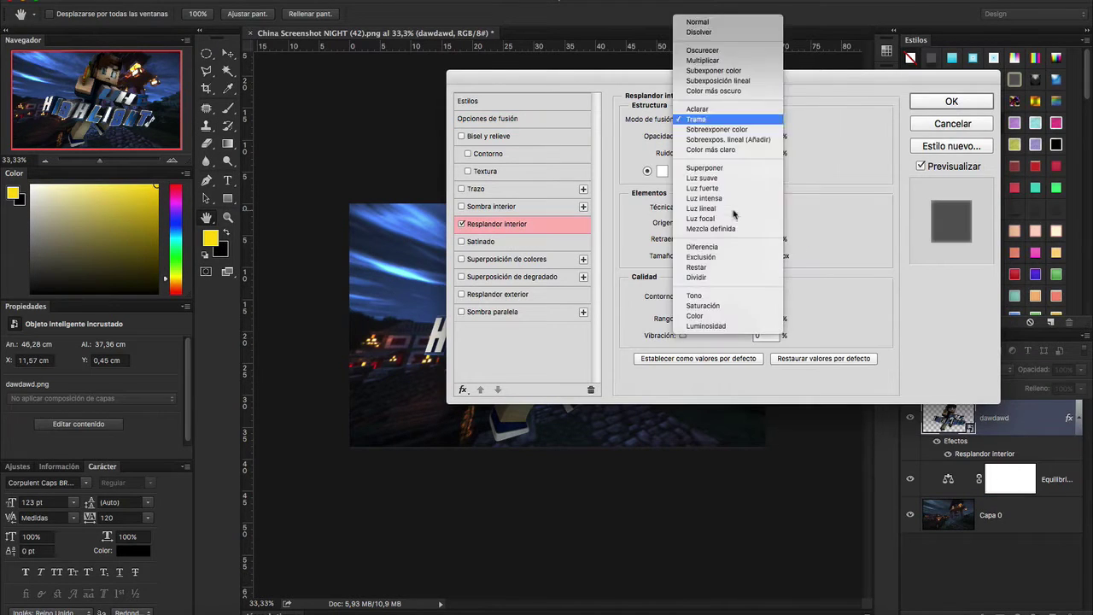
{"action": "left_click", "coordinate": [726, 124]}
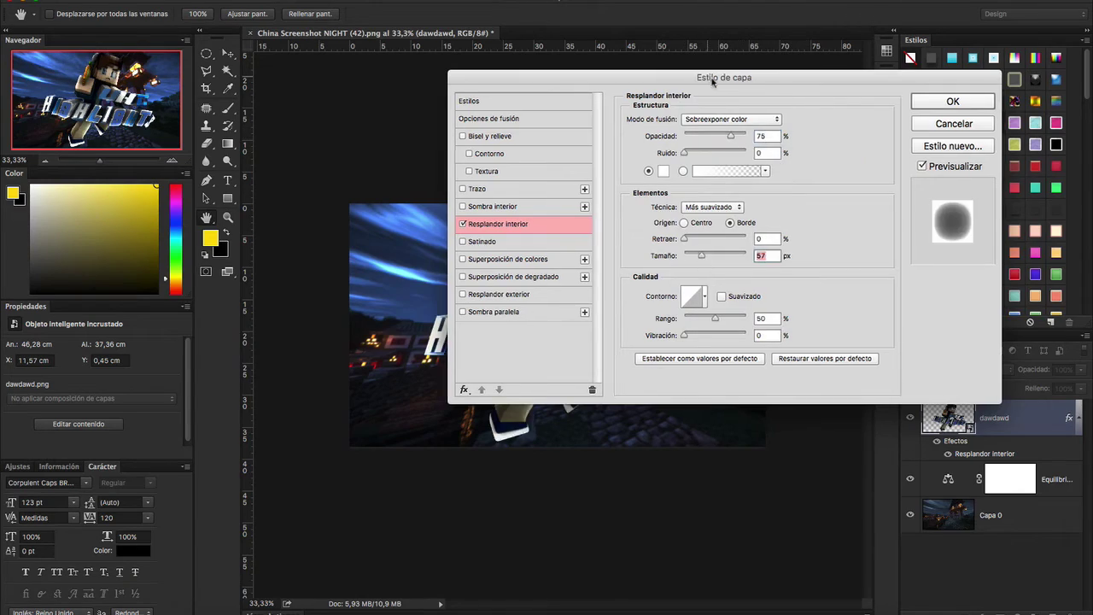
{"action": "left_click_drag", "start_coordinate": [703, 80], "coordinate": [306, 59]}
{"action": "left_click_drag", "start_coordinate": [290, 235], "coordinate": [295, 238]}
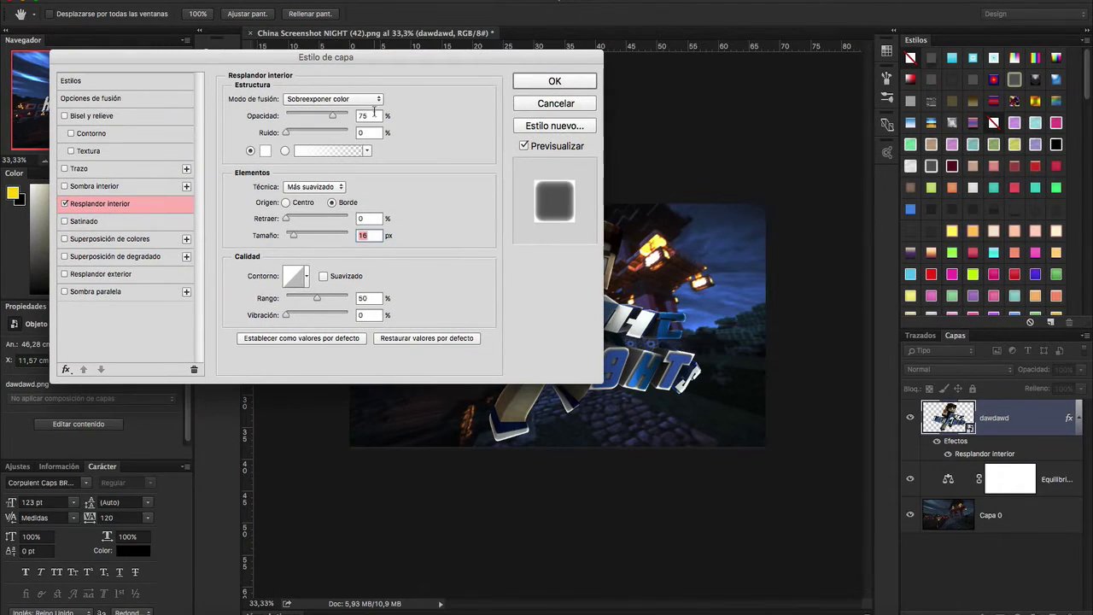
{"action": "left_click_drag", "start_coordinate": [356, 60], "coordinate": [577, 414]}
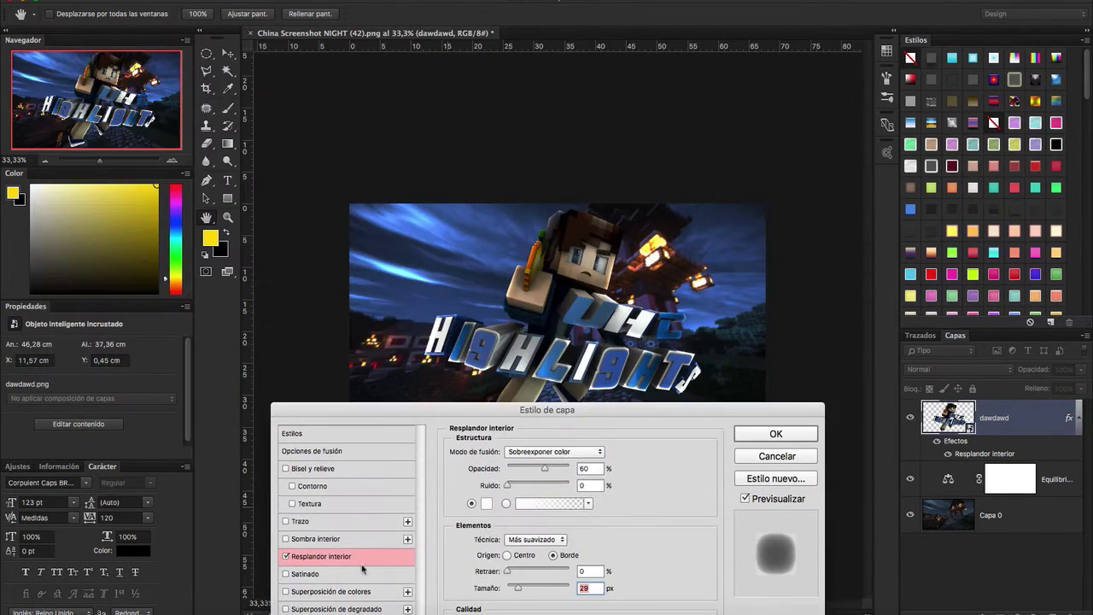
Add an Overlay Gradient Overlay at 94°, 98% scale and 25% opacity, then confirm.
{"action": "left_click", "coordinate": [335, 609]}
{"action": "left_click", "coordinate": [540, 484]}
{"action": "left_click", "coordinate": [875, 137]}
{"action": "left_click", "coordinate": [543, 451]}
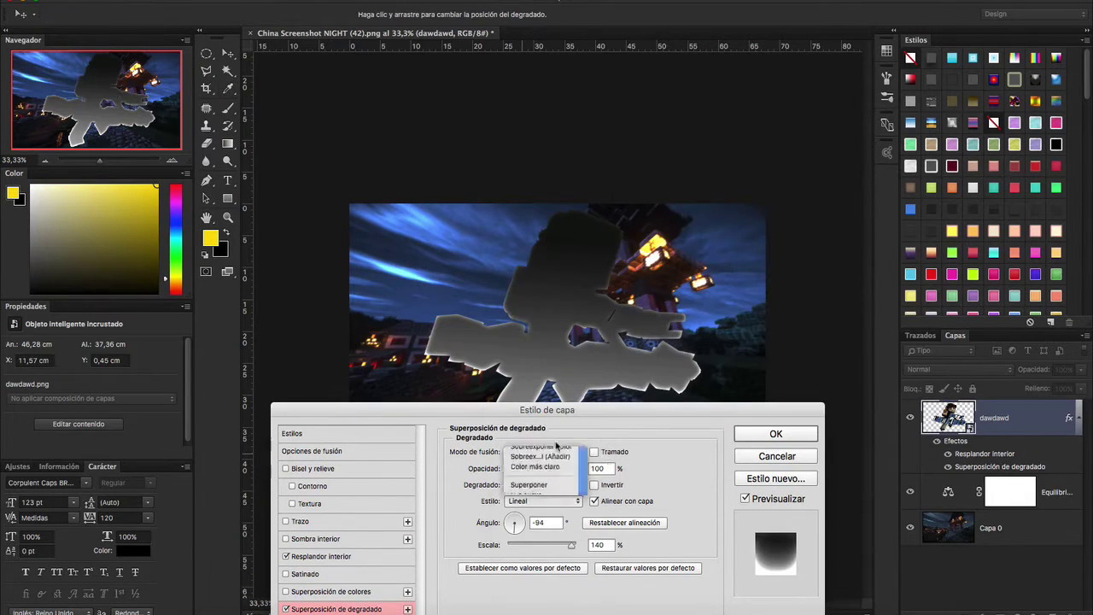
{"action": "left_click", "coordinate": [547, 478]}
{"action": "left_click_drag", "start_coordinate": [535, 545], "coordinate": [577, 545]}
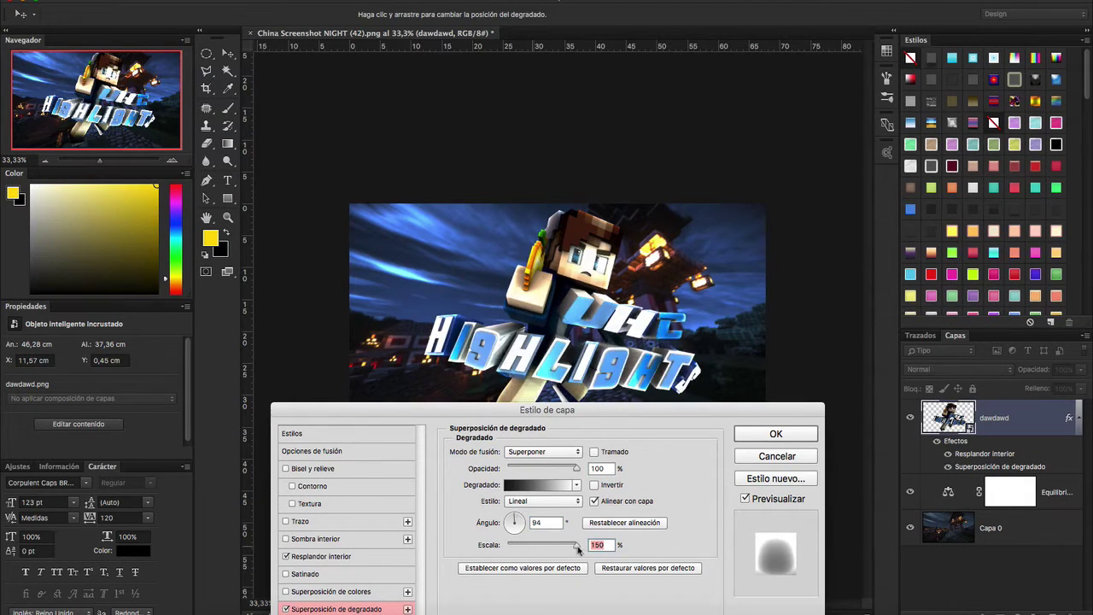
{"action": "left_click_drag", "start_coordinate": [576, 467], "coordinate": [539, 467]}
{"action": "left_click_drag", "start_coordinate": [587, 421], "coordinate": [594, 370]}
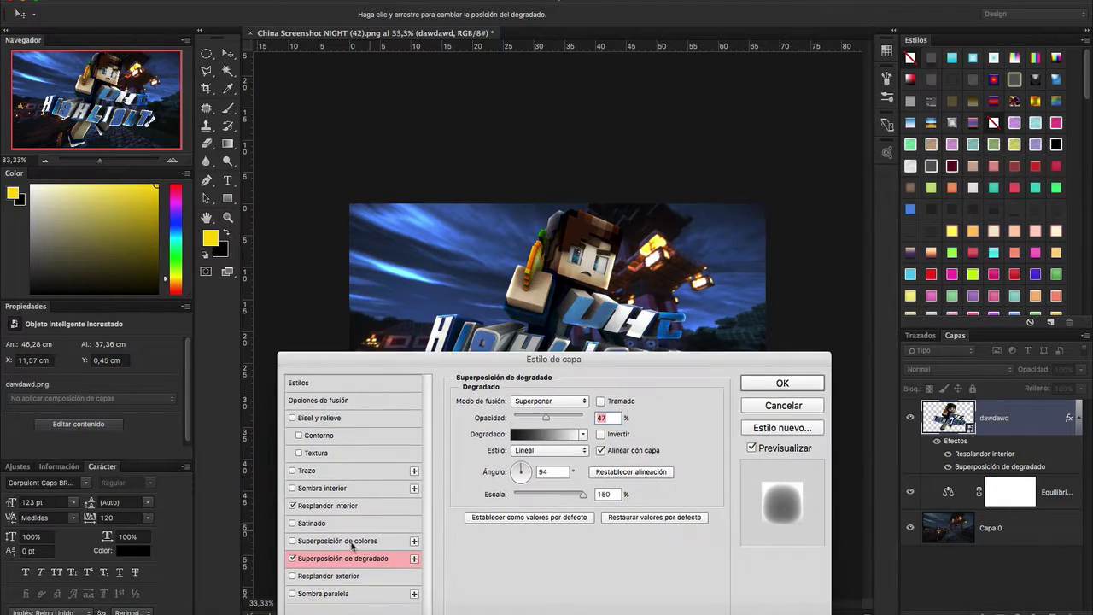
{"action": "left_click_drag", "start_coordinate": [564, 496], "coordinate": [540, 495]}
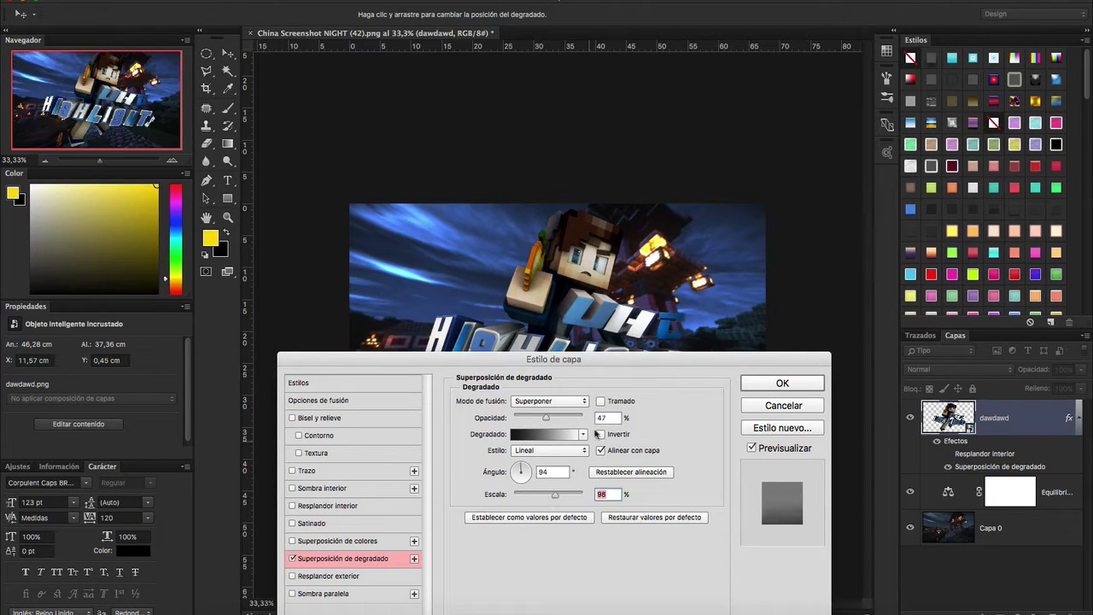
{"action": "left_click_drag", "start_coordinate": [545, 417], "coordinate": [537, 418]}
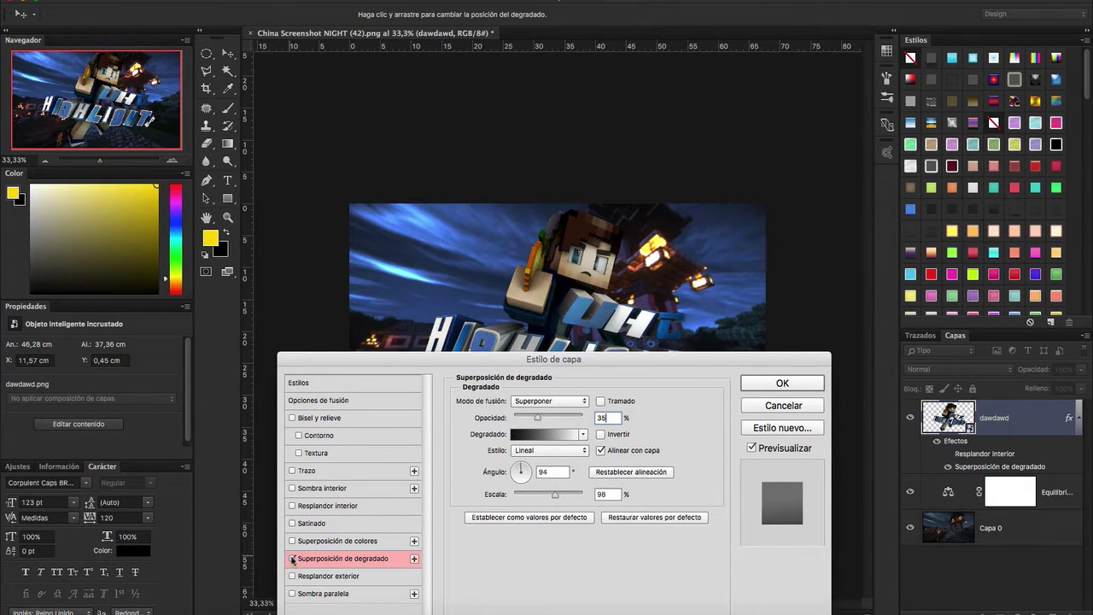
{"action": "mouse_move", "coordinate": [603, 360]}
{"action": "left_mouse_down"}
{"action": "mouse_move", "coordinate": [586, 418]}
{"action": "mouse_move", "coordinate": [360, 102]}
{"action": "left_mouse_up"}
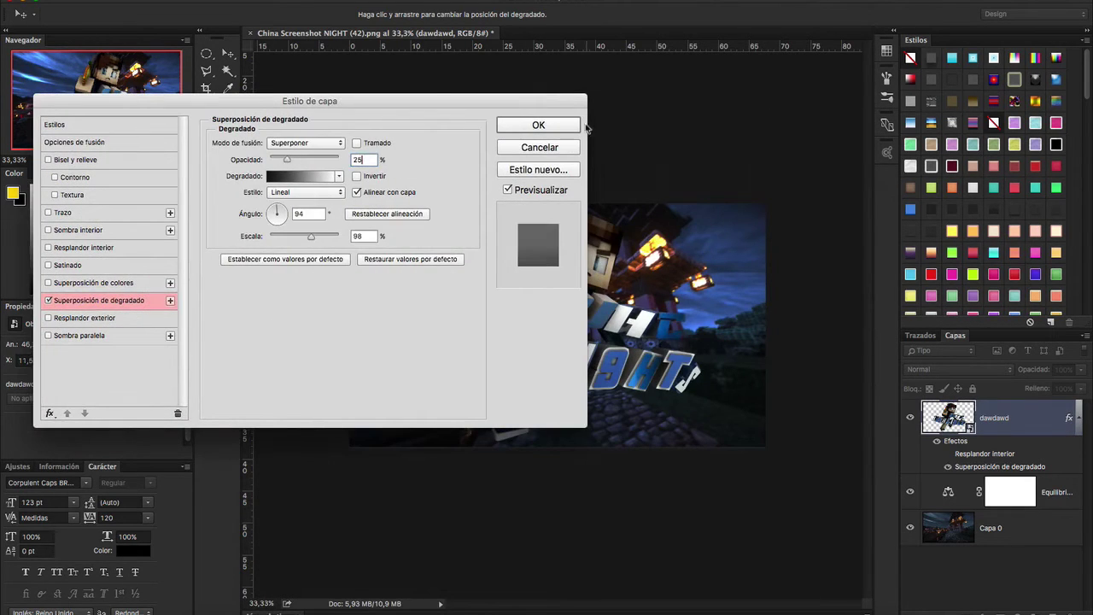
{"action": "left_click", "coordinate": [549, 130]}
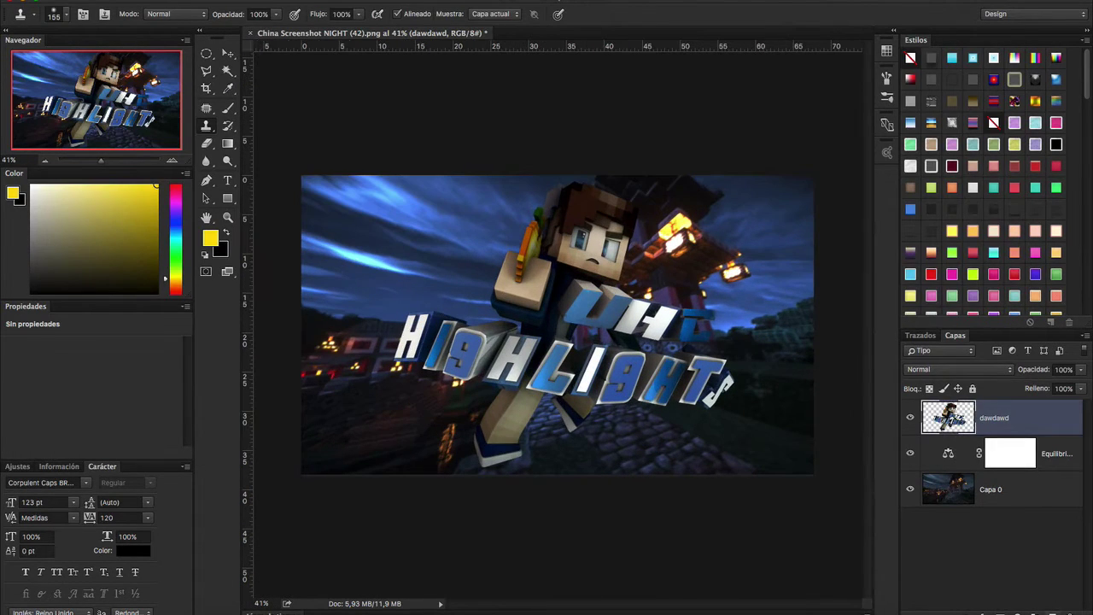
On a new layer, soft-brush blue glow dots and a streak onto the eyes.
{"action": "right_click", "coordinate": [1017, 418]}
{"action": "key", "text": "ctrl+shift+alt+n"}
{"action": "key", "text": "b"}
{"action": "right_click", "coordinate": [630, 178]}
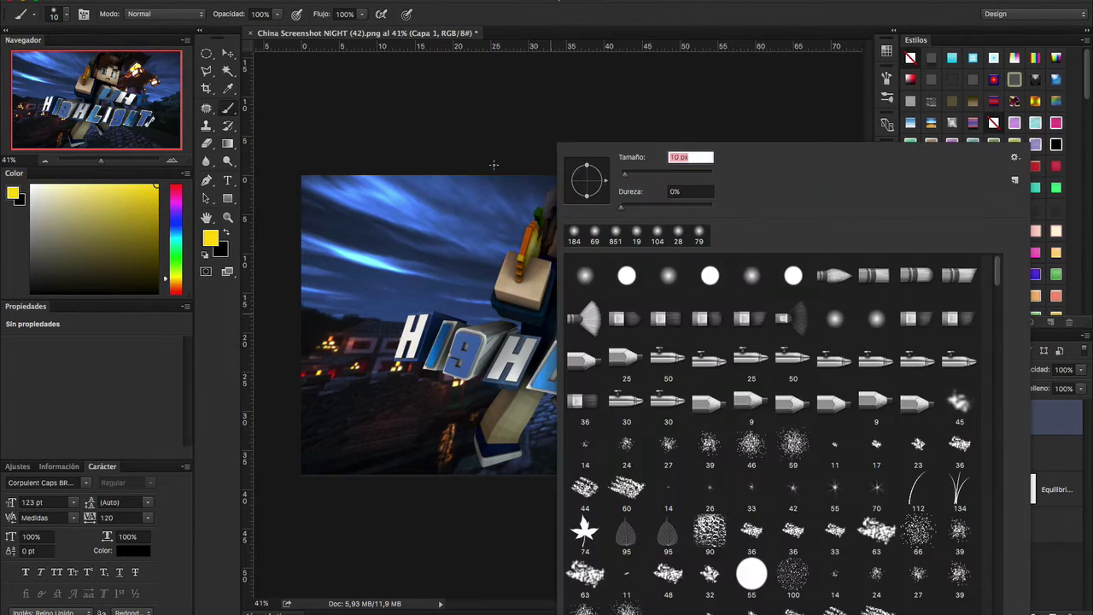
{"action": "scroll", "coordinate": [493, 165], "scroll_direction": "up", "scroll_amount": 5}
{"action": "scroll", "coordinate": [494, 165], "scroll_direction": "up", "scroll_amount": 5}
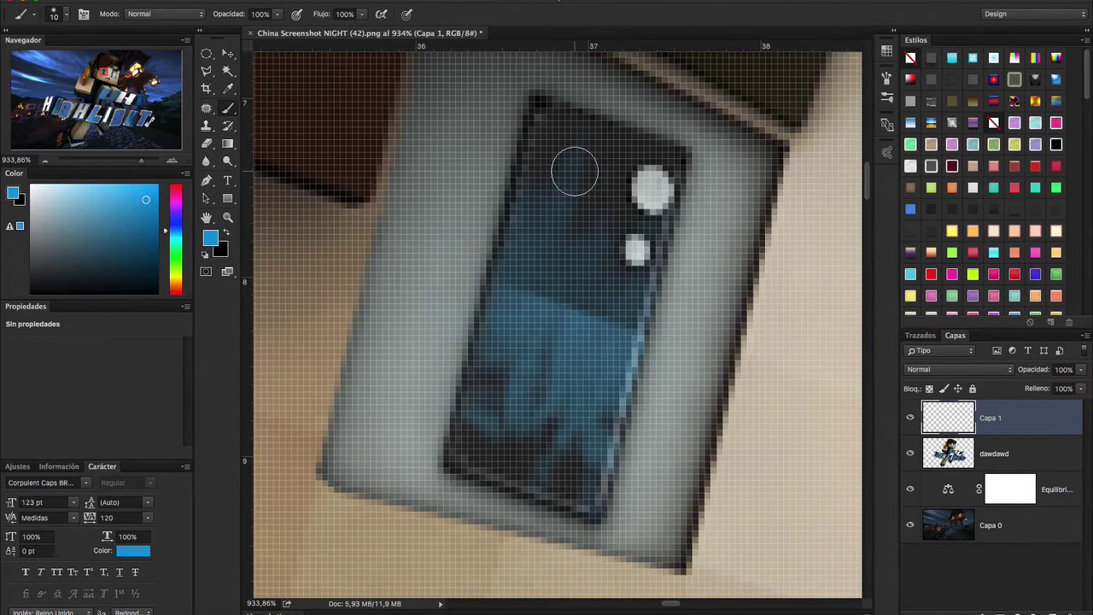
{"action": "left_click", "coordinate": [574, 171]}
{"action": "left_click", "coordinate": [621, 263]}
{"action": "left_click_drag", "start_coordinate": [605, 359], "coordinate": [581, 466]}
{"action": "left_click", "coordinate": [512, 376]}
Add a white eye highlight and set the glow layer to Linear Dodge (Add).
{"action": "key", "text": "d"}
{"action": "key", "text": "x"}
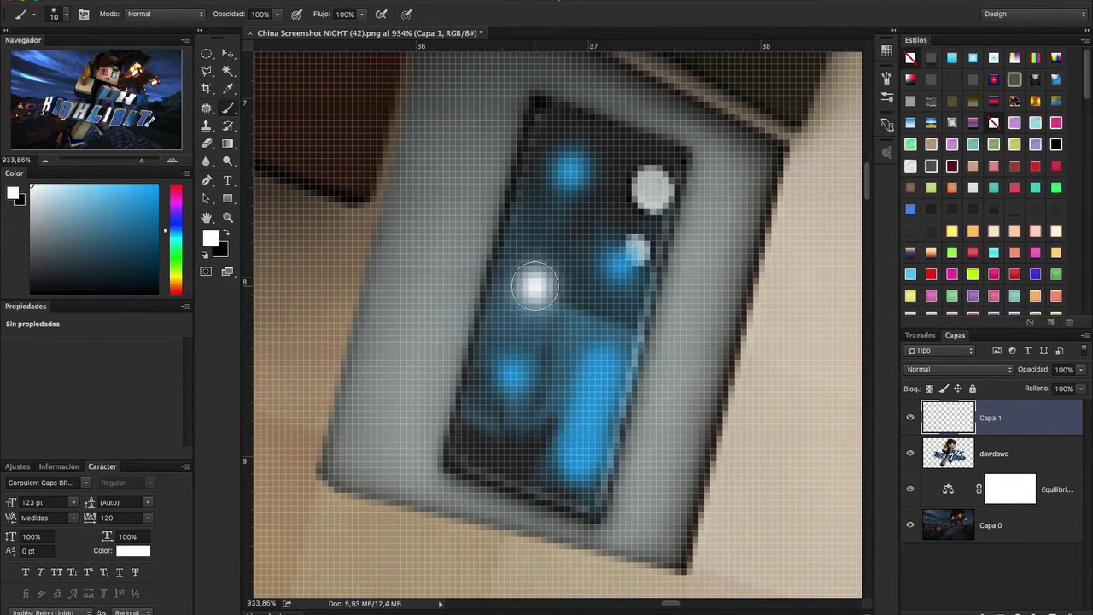
{"action": "left_click", "coordinate": [654, 184]}
{"action": "left_click", "coordinate": [956, 369]}
{"action": "left_click", "coordinate": [948, 540]}
{"action": "scroll", "coordinate": [762, 416], "scroll_direction": "down", "scroll_amount": 2}
{"action": "scroll", "coordinate": [762, 417], "scroll_direction": "down", "scroll_amount": 2}
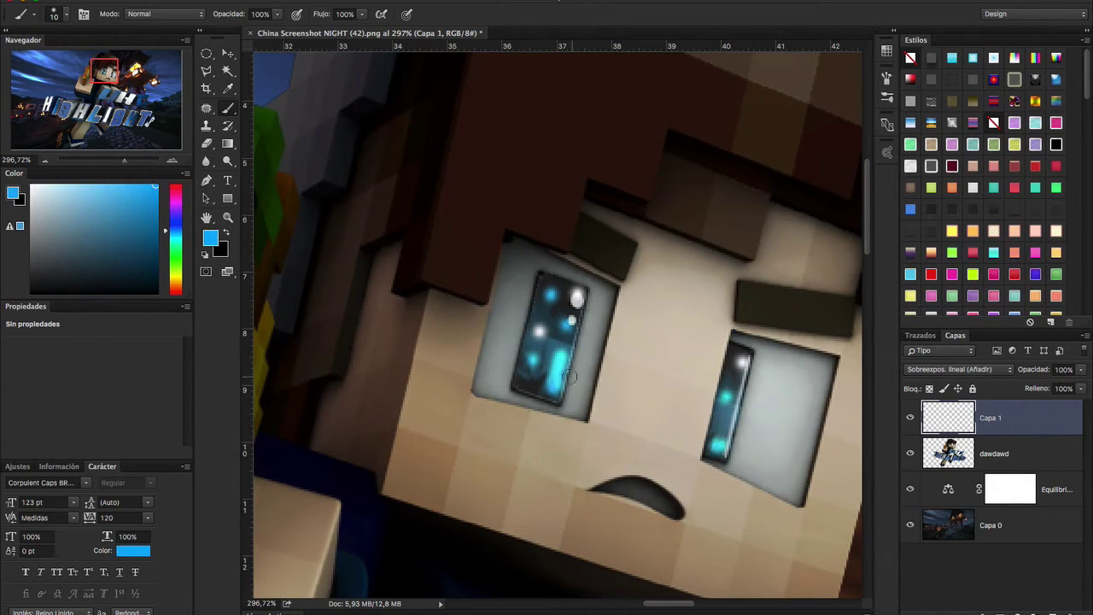
{"action": "scroll", "coordinate": [570, 375], "scroll_direction": "down", "scroll_amount": 3}
Duplicate the eye glow layer and bring up Motion Blur for the copy.
{"action": "key", "text": "ctrl+j"}
{"action": "left_click", "coordinate": [376, 4]}
{"action": "left_click", "coordinate": [615, 299]}
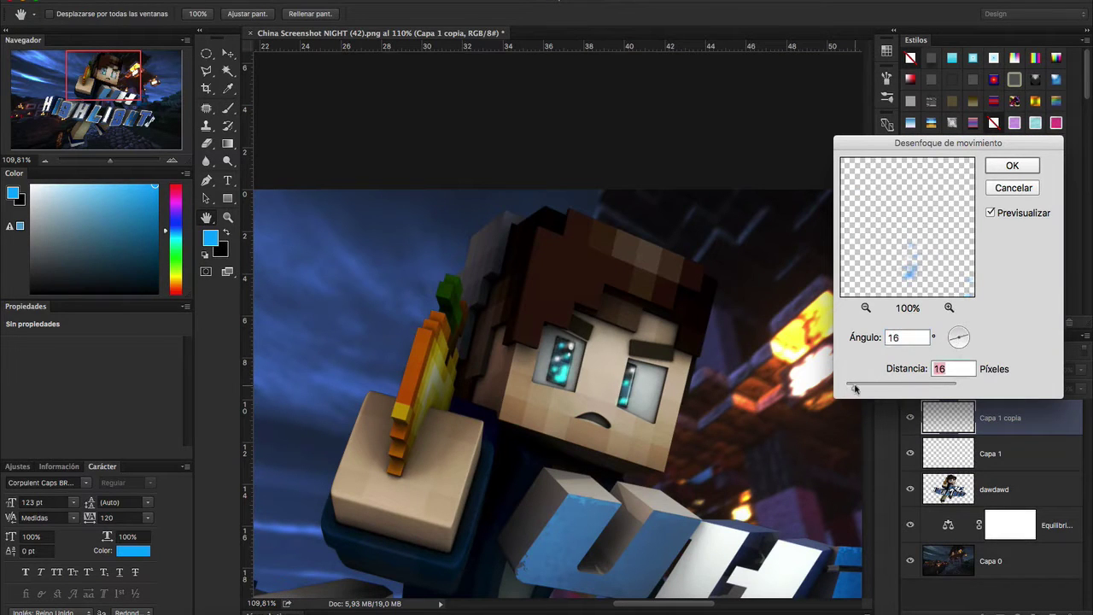
Apply the motion blur to the glow copy and set the Eraser to 91% opacity.
{"action": "left_click", "coordinate": [1012, 167]}
{"action": "scroll", "coordinate": [584, 342], "scroll_direction": "down", "scroll_amount": 2}
{"action": "scroll", "coordinate": [583, 276], "scroll_direction": "up", "scroll_amount": 3}
{"action": "key", "text": "e"}
{"action": "scroll", "coordinate": [584, 276], "scroll_direction": "up", "scroll_amount": 2}
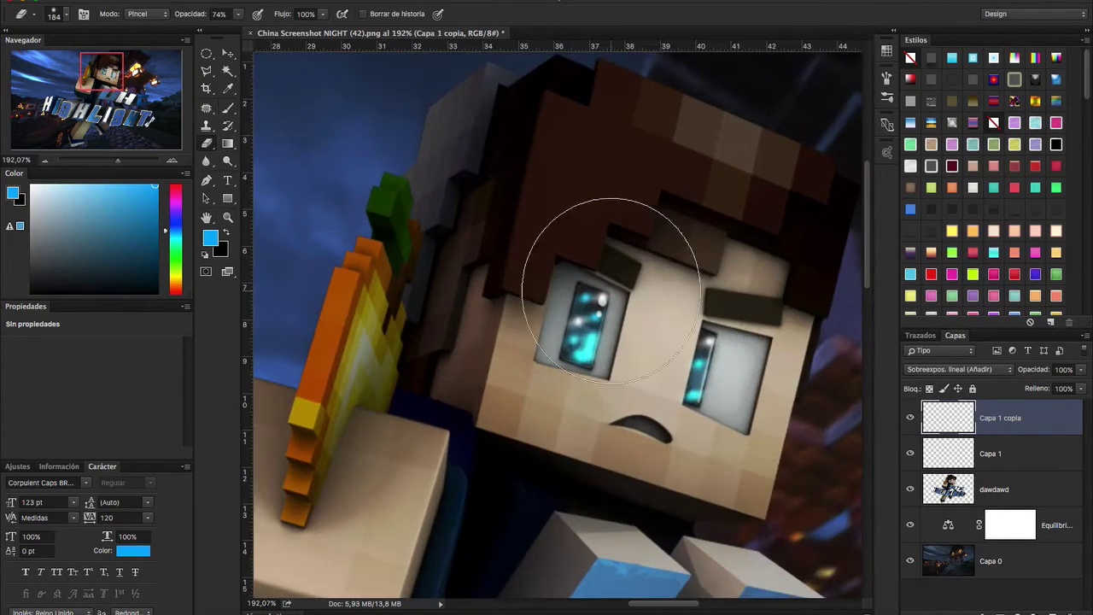
{"action": "right_click", "coordinate": [527, 141]}
{"action": "key", "text": "Escape"}
{"action": "key", "text": "9"}
{"action": "key", "text": "1"}
Add a new Overlay-mode layer above the original eye glow layer Capa 1.
{"action": "left_click", "coordinate": [1012, 453]}
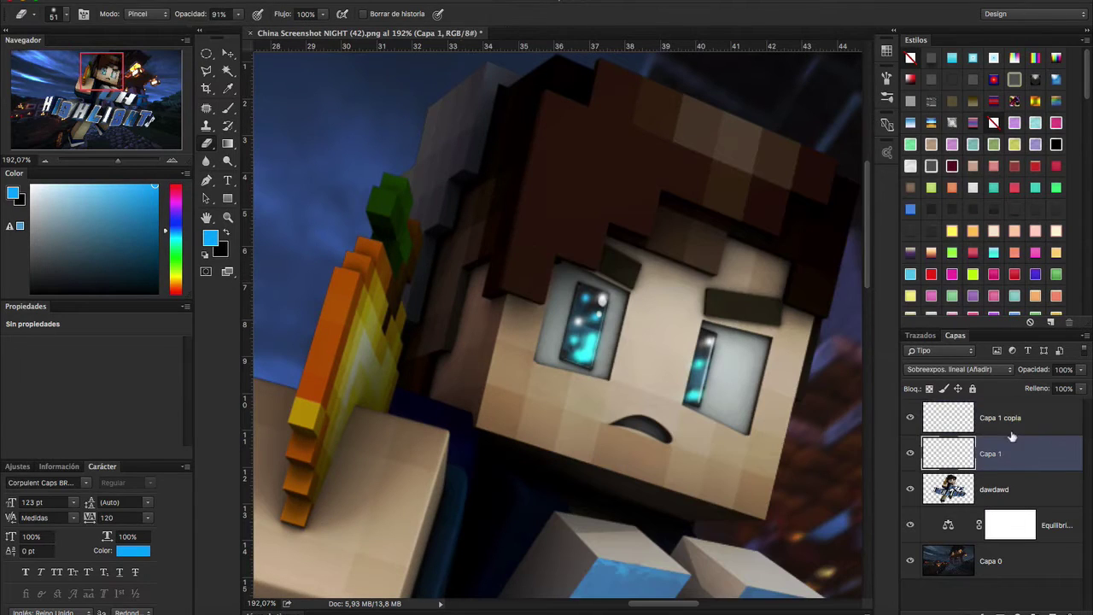
{"action": "left_click", "coordinate": [1014, 432]}
{"action": "left_click", "coordinate": [1014, 441]}
{"action": "key", "text": "b"}
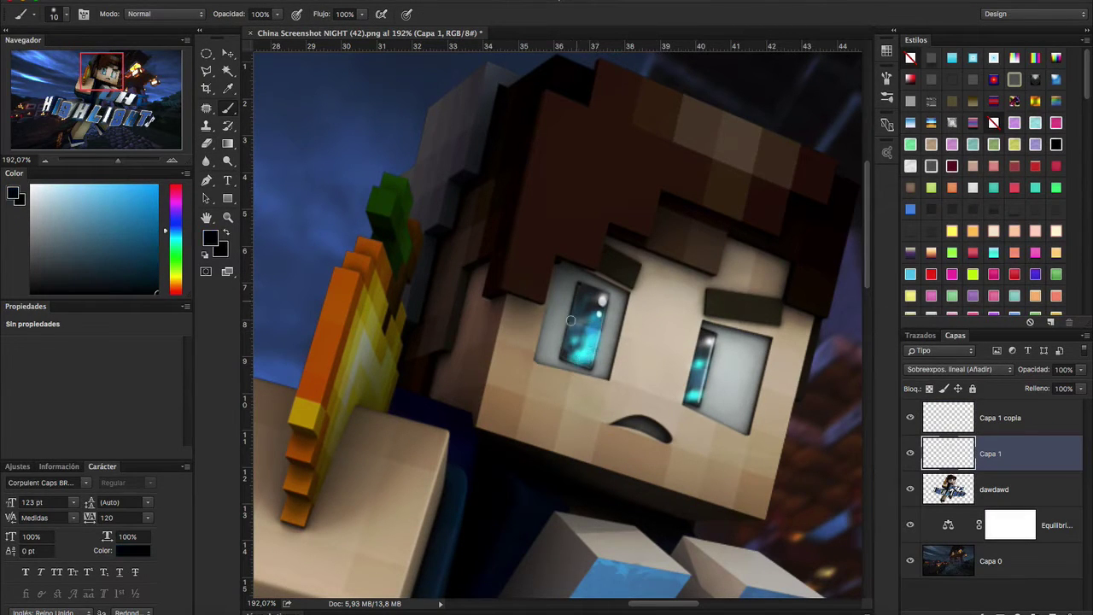
{"action": "key", "text": "ctrl+shift+alt+n"}
{"action": "left_click", "coordinate": [958, 369]}
{"action": "left_click", "coordinate": [940, 558]}
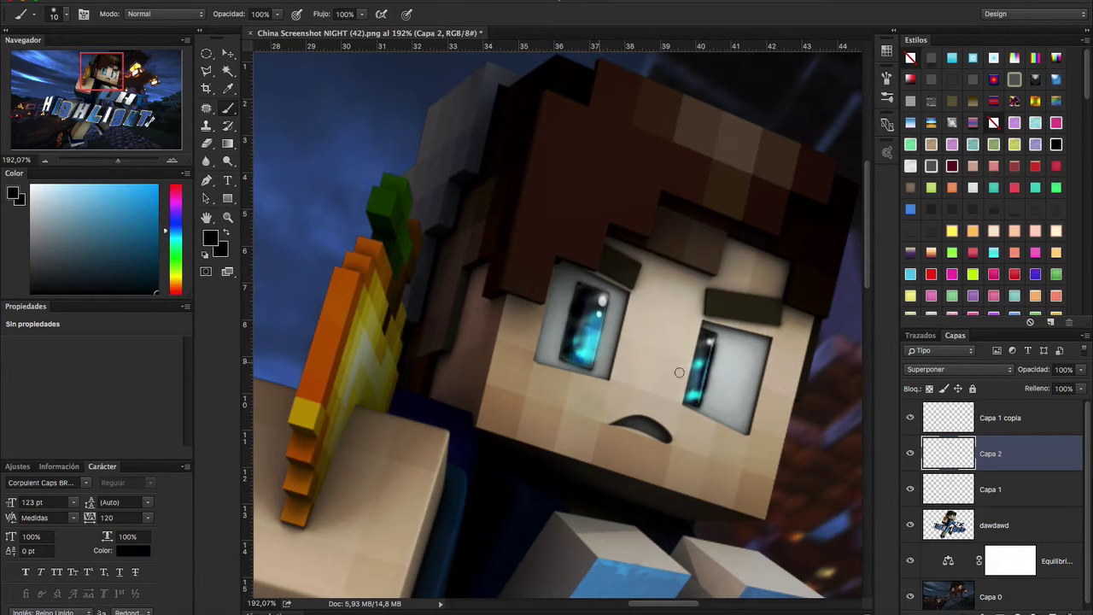
{"action": "key", "text": "ctrl+0"}
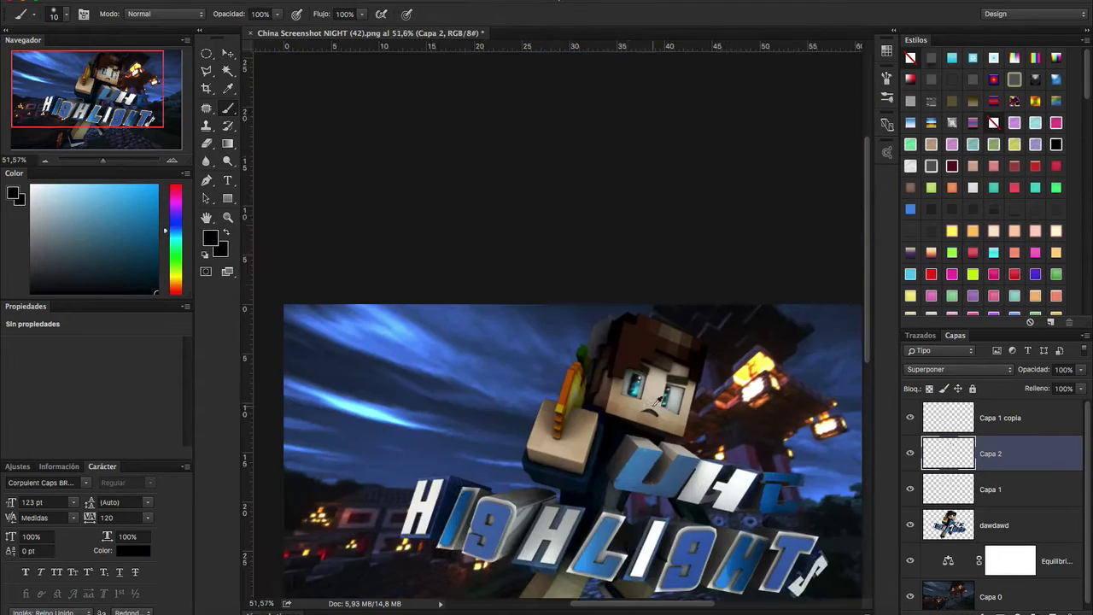
Add a violet-to-orange Gradient Map above Capa 1 copia in Linear Dodge (Add) at about 25% opacity.
{"action": "left_click", "coordinate": [1025, 417]}
{"action": "left_click", "coordinate": [1018, 612]}
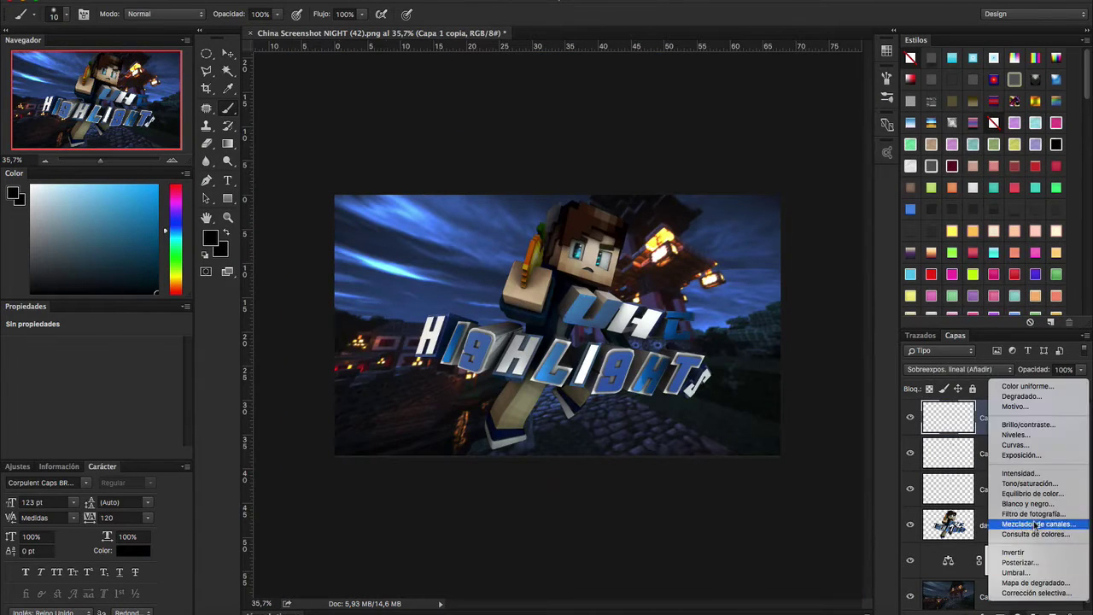
{"action": "left_click", "coordinate": [1033, 564]}
{"action": "left_click", "coordinate": [88, 350]}
{"action": "left_click", "coordinate": [874, 137]}
{"action": "left_click", "coordinate": [959, 369]}
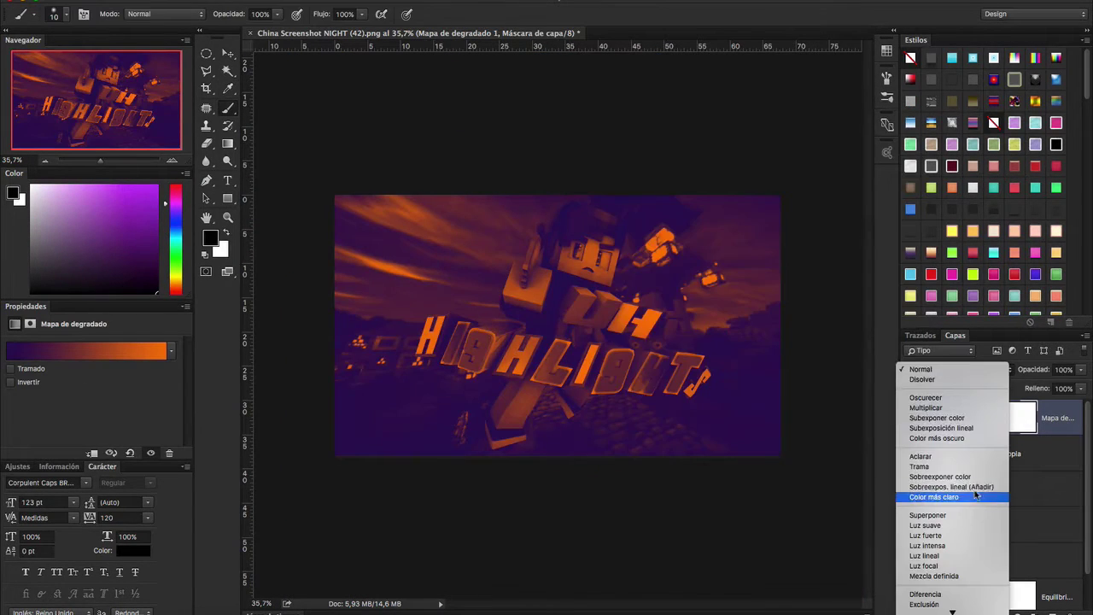
{"action": "left_click", "coordinate": [951, 422]}
{"action": "left_click", "coordinate": [1062, 369]}
{"action": "type", "text": "5025"}
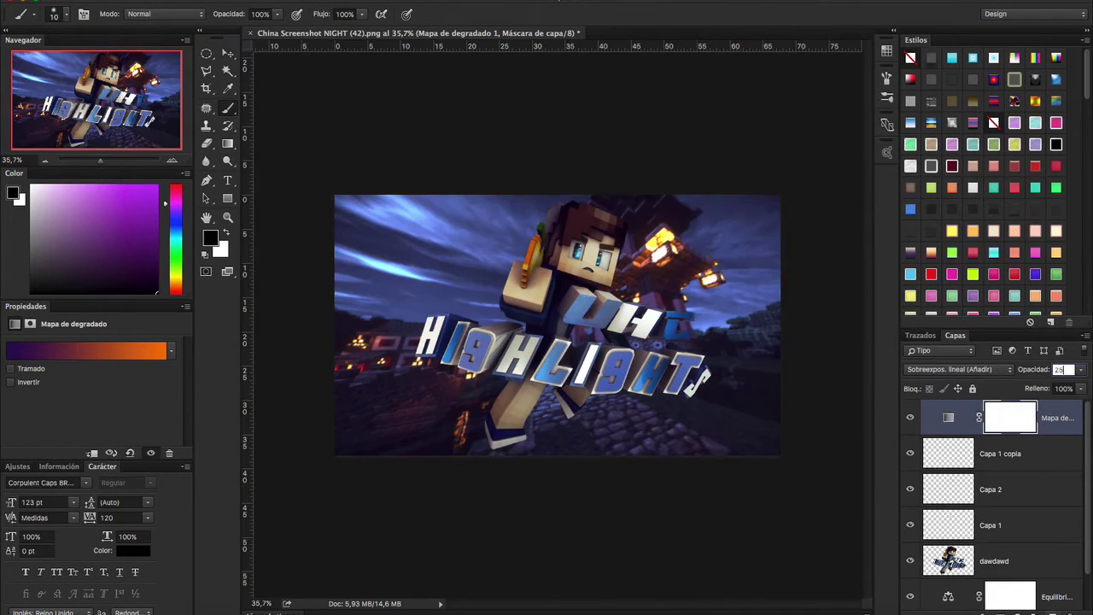
Merge Capa 1 and Capa 2 into Capa 3 and clip it to the layer below.
{"action": "left_click", "coordinate": [1027, 554]}
{"action": "right_click", "coordinate": [1049, 554]}
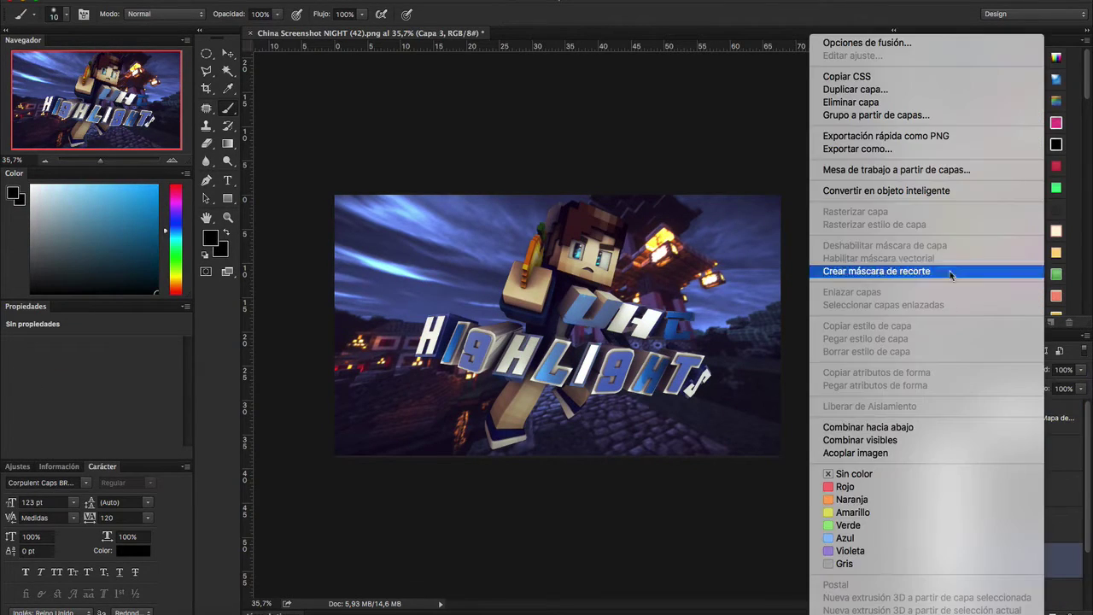
{"action": "left_click", "coordinate": [1055, 502]}
{"action": "left_click", "coordinate": [1021, 469]}
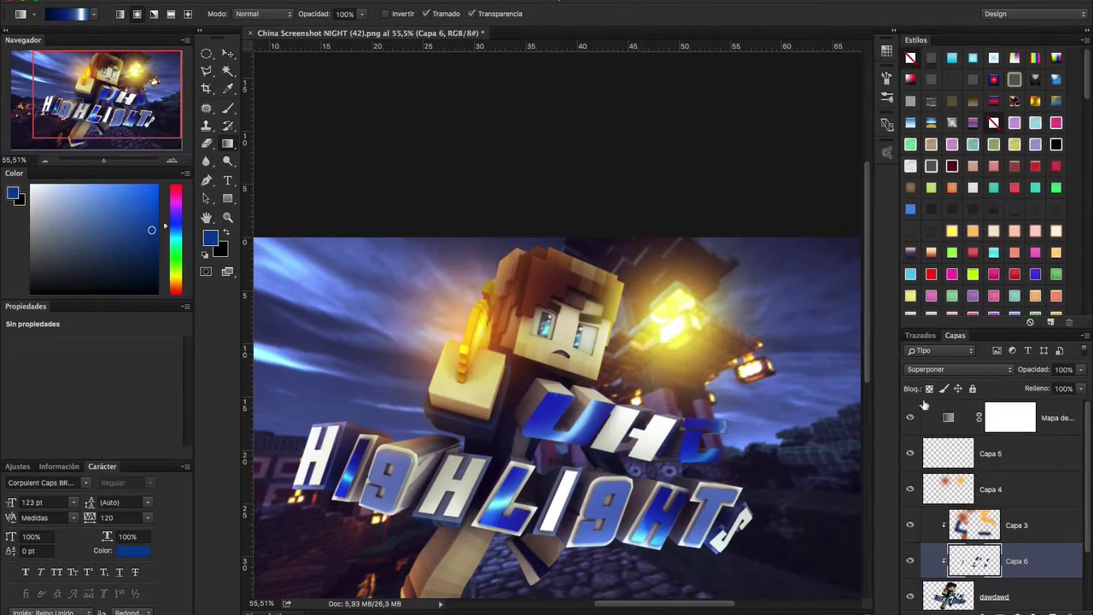
Set Capa 6 to Color Dodge, duplicate it, make the copy Overlay and clip it below.
{"action": "left_click", "coordinate": [965, 369]}
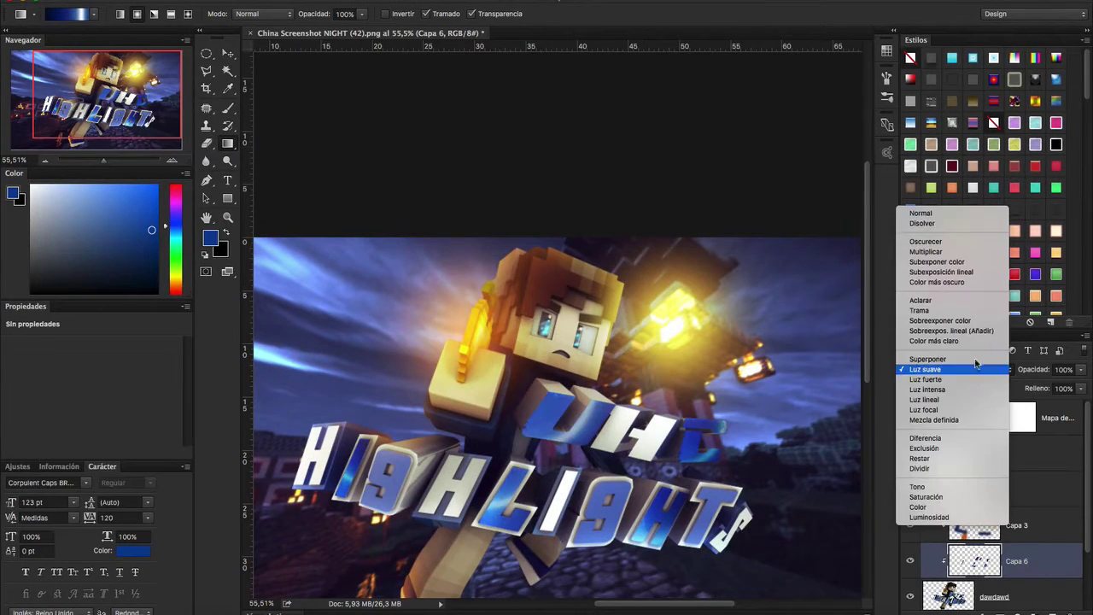
{"action": "left_click", "coordinate": [958, 331]}
{"action": "left_click", "coordinate": [995, 372]}
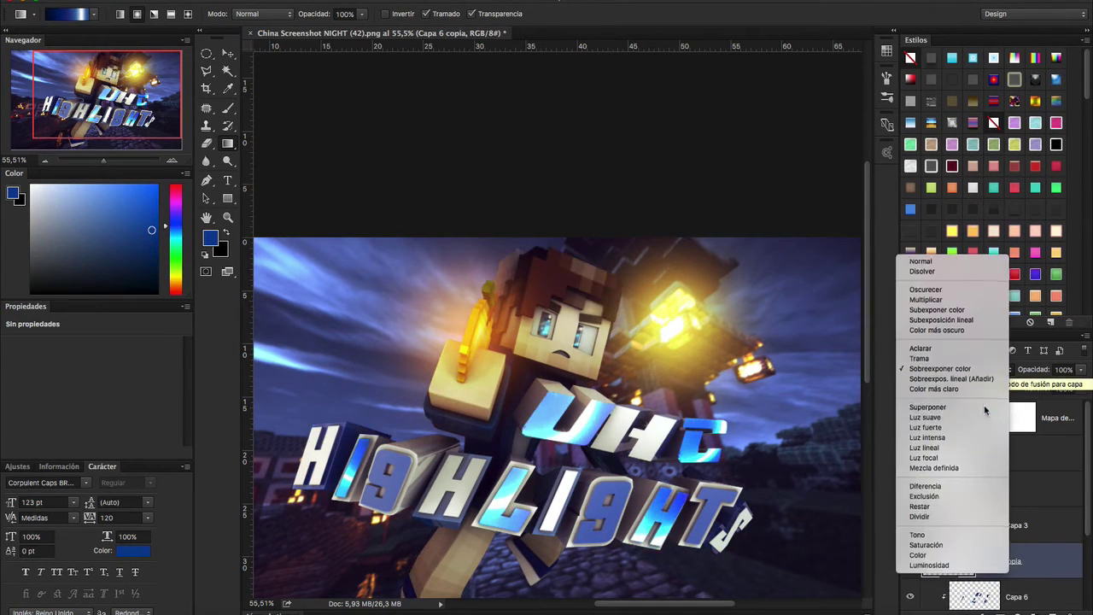
{"action": "left_click", "coordinate": [949, 403]}
{"action": "key", "text": "ctrl+j"}
{"action": "left_click", "coordinate": [206, 142]}
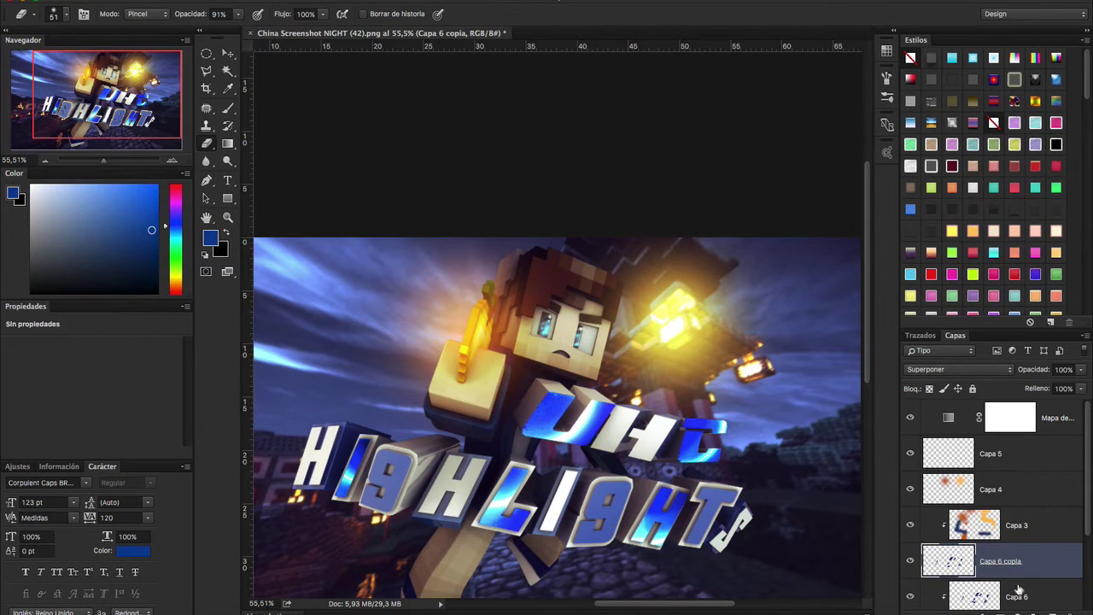
{"action": "scroll", "coordinate": [1018, 590], "scroll_direction": "down", "scroll_amount": 1}
{"action": "right_click", "coordinate": [1052, 551]}
{"action": "left_click", "coordinate": [983, 274]}
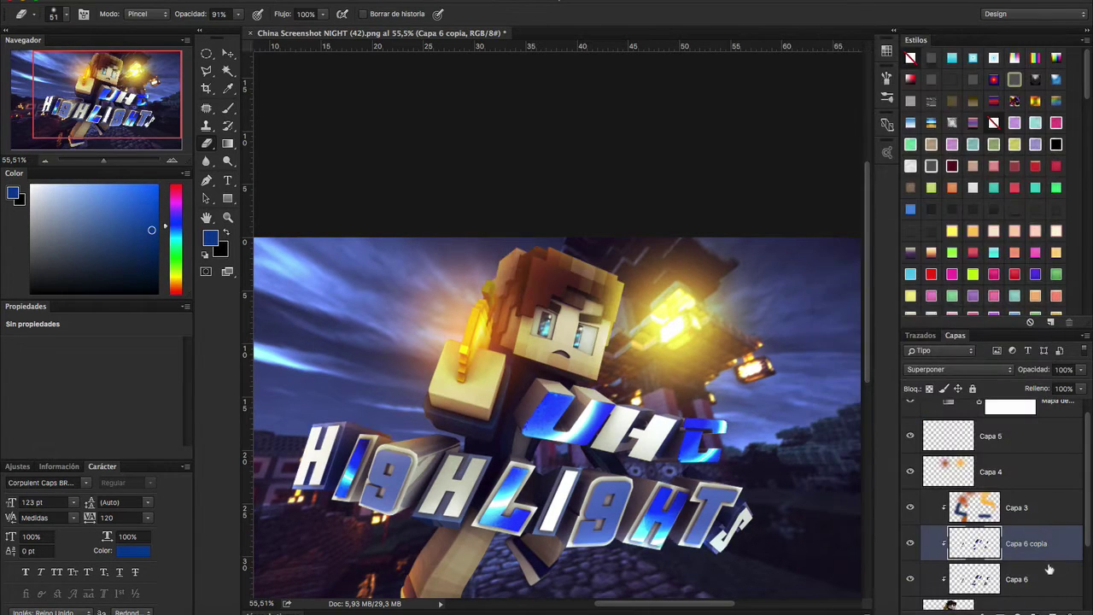
{"action": "left_click", "coordinate": [367, 0]}
Liquify Capa 6 copia with an enlarged Forward Warp brush, pushing the blue streaks across the letters.
{"action": "left_click", "coordinate": [385, 89]}
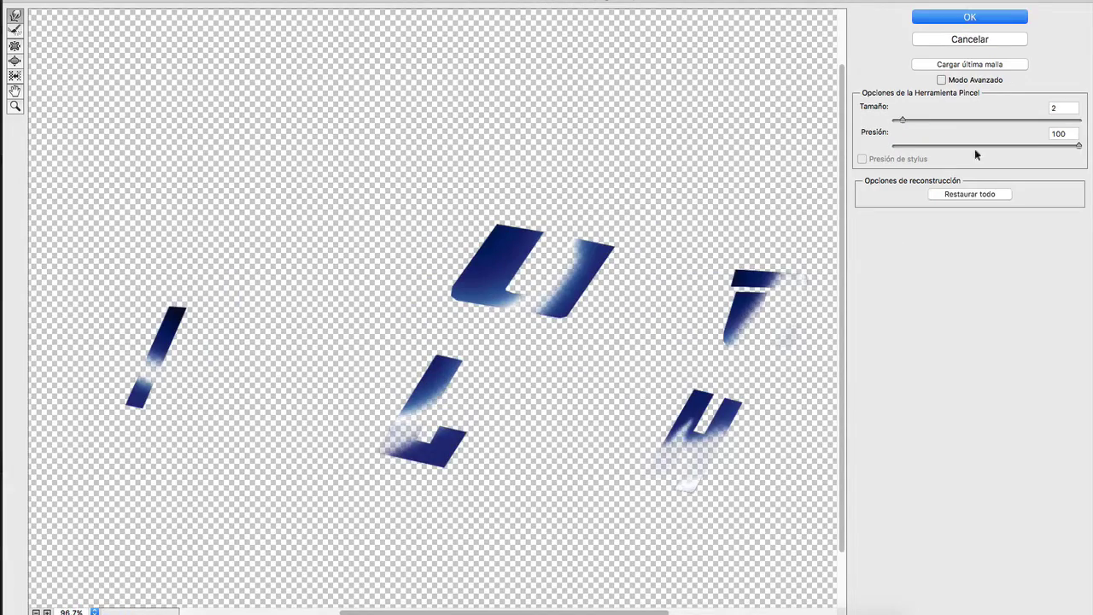
{"action": "scroll", "coordinate": [423, 311], "scroll_direction": "up", "scroll_amount": 2}
{"action": "scroll", "coordinate": [481, 366], "scroll_direction": "up", "scroll_amount": 2}
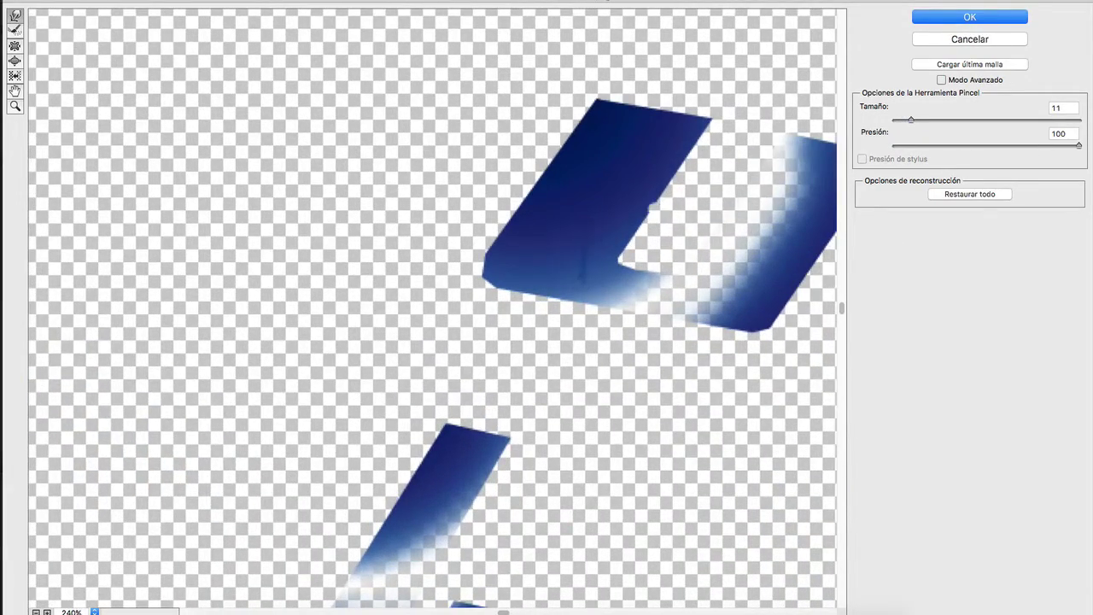
{"action": "mouse_move", "coordinate": [906, 121]}
{"action": "left_mouse_down"}
{"action": "mouse_move", "coordinate": [923, 121]}
{"action": "mouse_move", "coordinate": [913, 120]}
{"action": "left_mouse_up"}
{"action": "scroll", "coordinate": [450, 30], "scroll_direction": "down", "scroll_amount": 5}
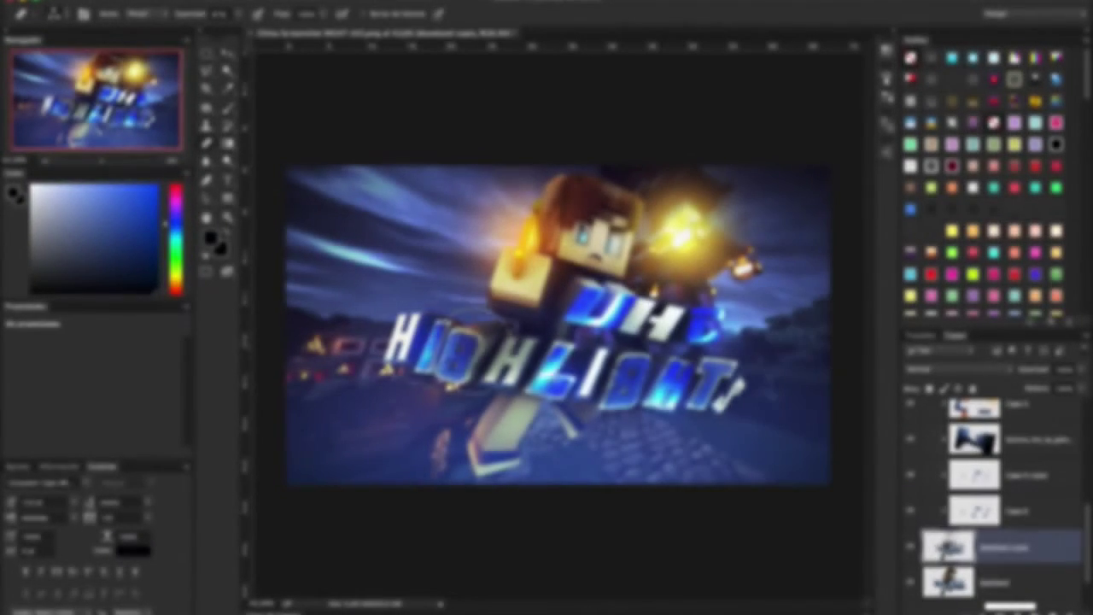
Erase to brighten the blue on the letters, then clip and transform dawdawd copia.
{"action": "left_click_drag", "start_coordinate": [692, 384], "coordinate": [684, 320]}
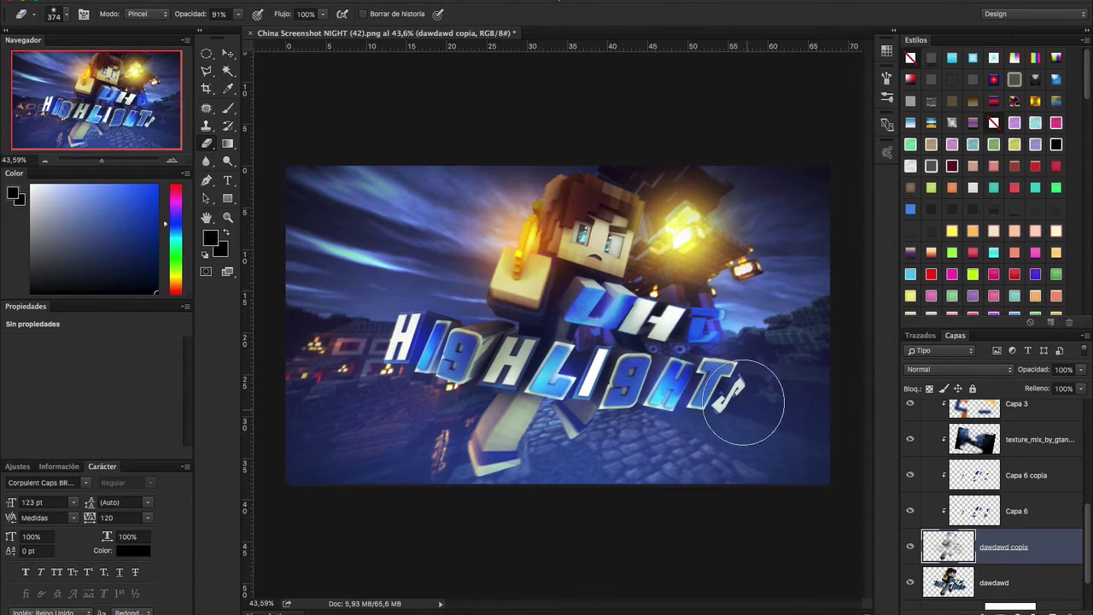
{"action": "key", "text": "ctrl+alt+g"}
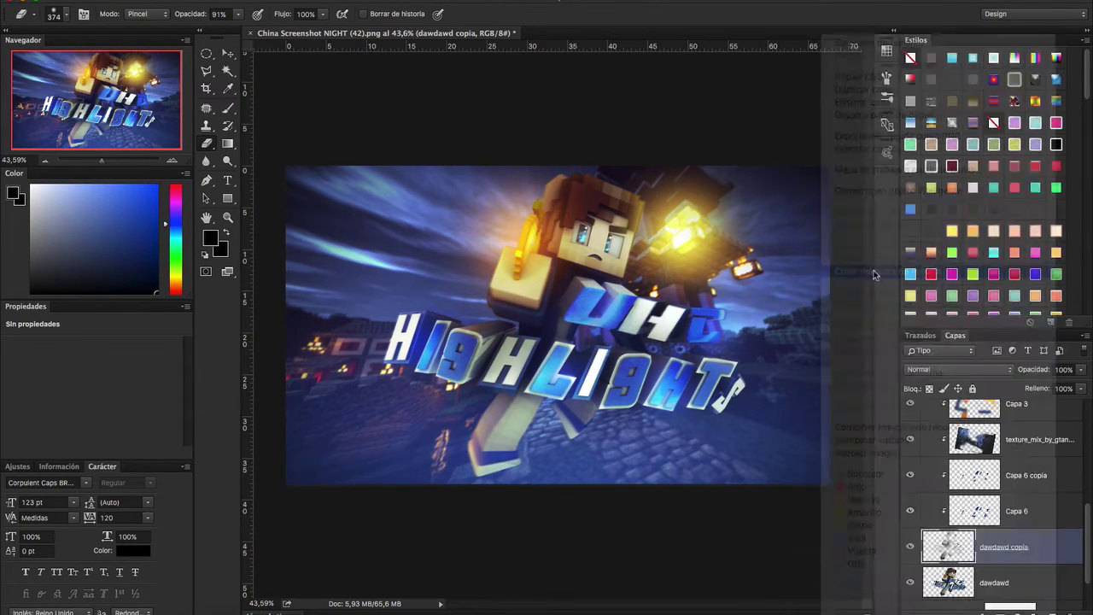
{"action": "key", "text": "ctrl+t"}
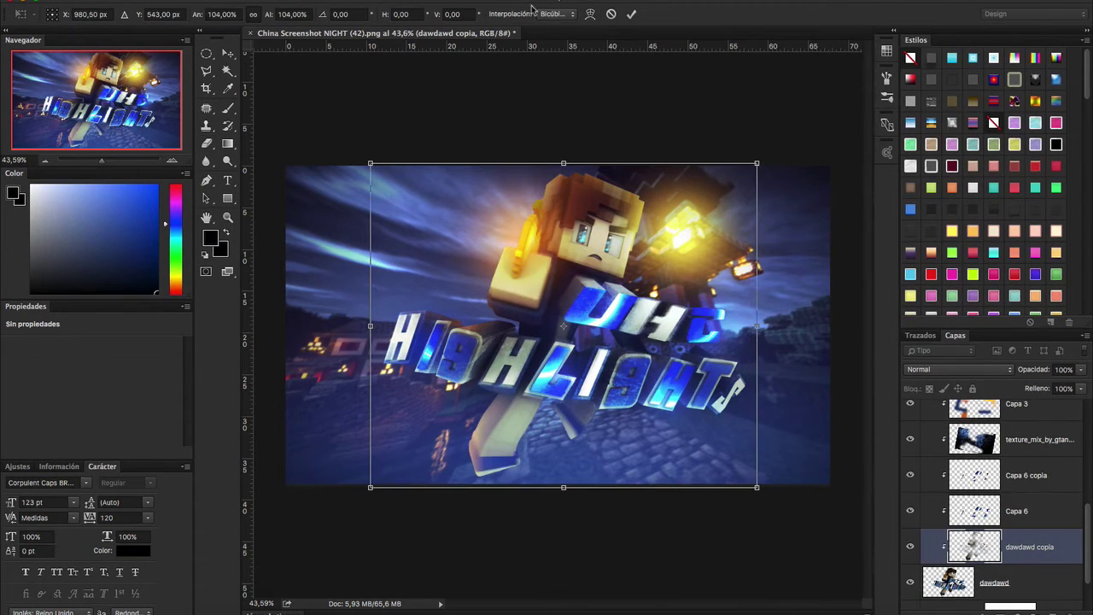
{"action": "key", "text": "Return"}
Duplicate the character and place dawdawd copia 2 beneath dawdawd.
{"action": "key", "text": "e"}
{"action": "left_click_drag", "start_coordinate": [1008, 580], "coordinate": [1016, 532]}
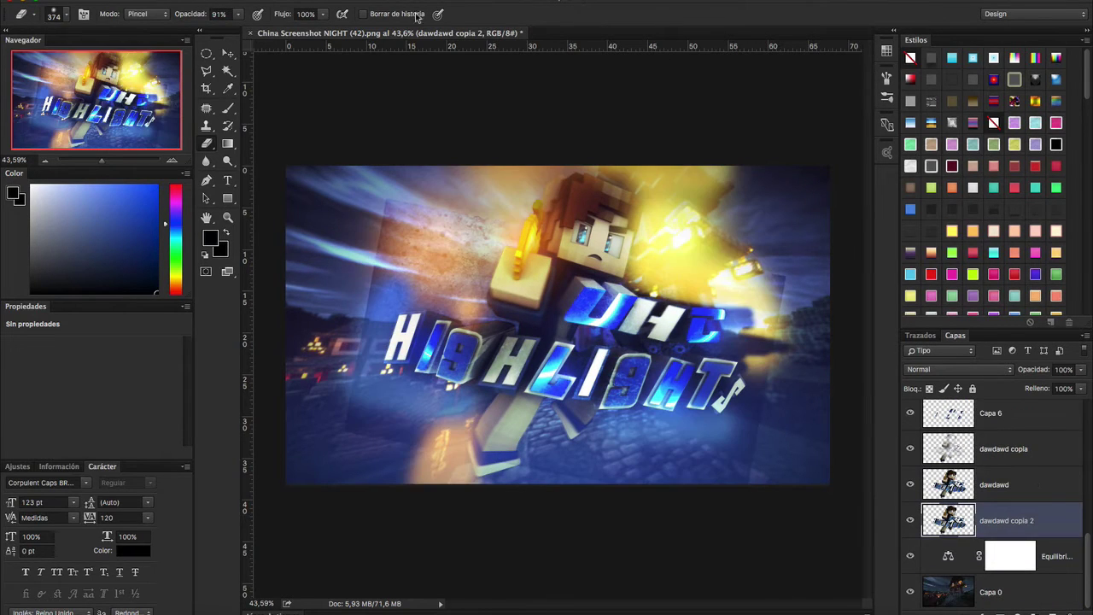
{"action": "key", "text": "ctrl+z"}
{"action": "left_click_drag", "start_coordinate": [1037, 492], "coordinate": [1016, 534]}
{"action": "right_click", "coordinate": [1007, 538]}
{"action": "key", "text": "Escape"}
{"action": "scroll", "coordinate": [1016, 529], "scroll_direction": "up", "scroll_amount": 1}
Apply the Wind filter to the lower character copy and stretch it to 107% width.
{"action": "left_click", "coordinate": [376, 2]}
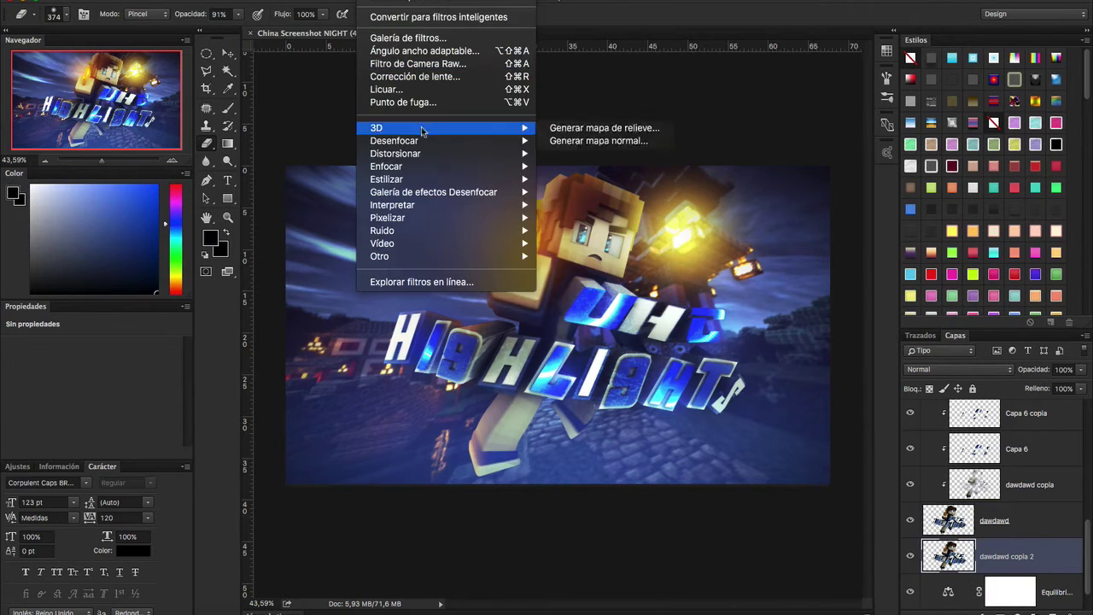
{"action": "left_click", "coordinate": [608, 271]}
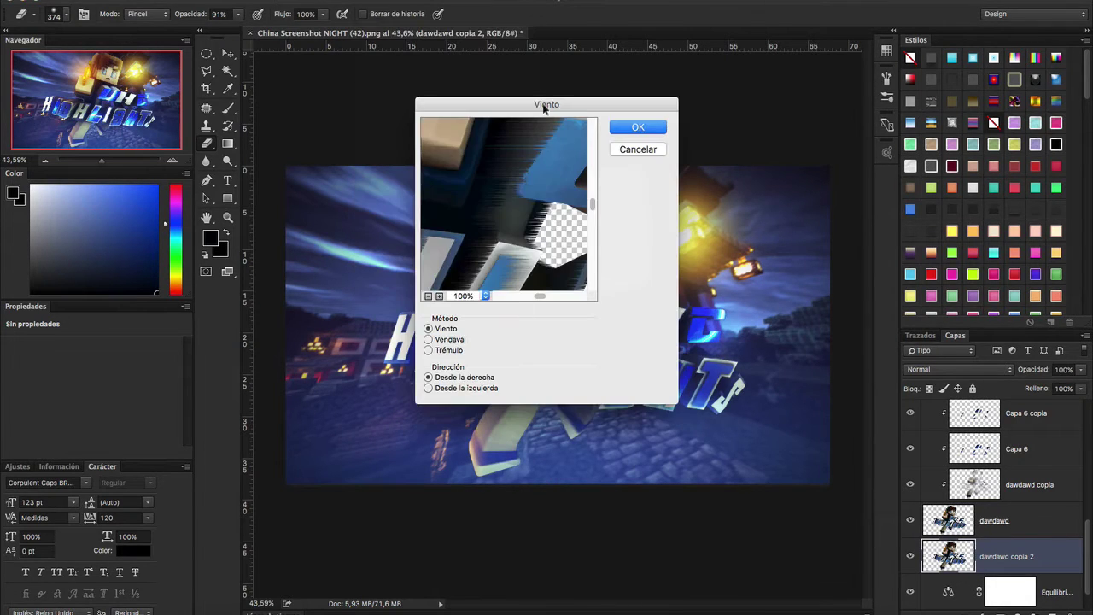
{"action": "left_click", "coordinate": [969, 158]}
{"action": "key", "text": "ctrl+t"}
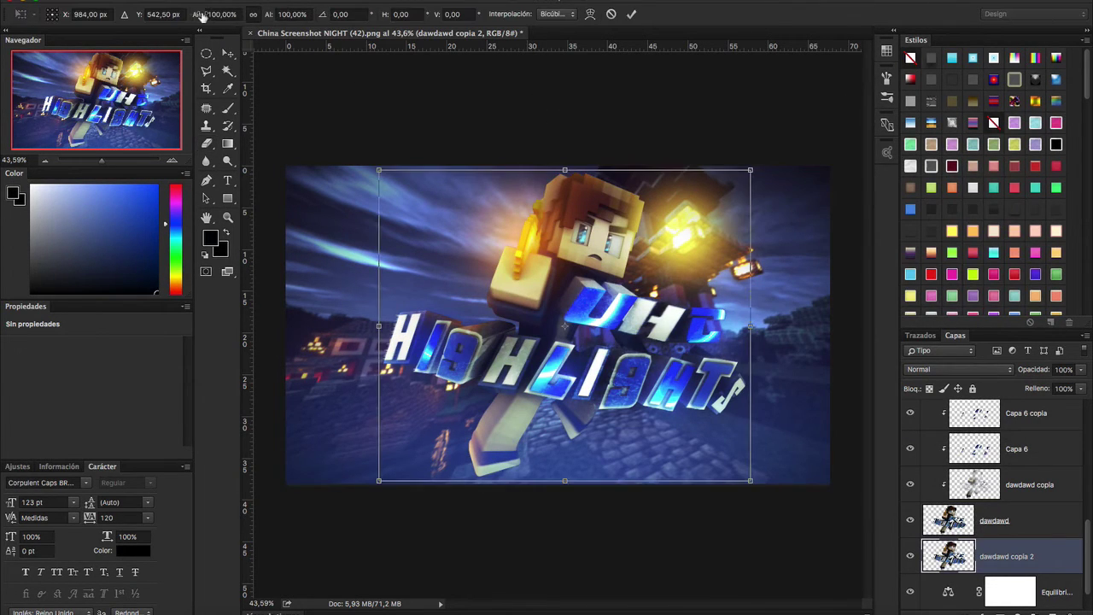
{"action": "left_click_drag", "start_coordinate": [196, 13], "coordinate": [208, 17]}
{"action": "key", "text": "Return"}
Spatter-erase the streak edges at the H and along LIGHTS with a 172 px brush at 100%.
{"action": "key", "text": "e"}
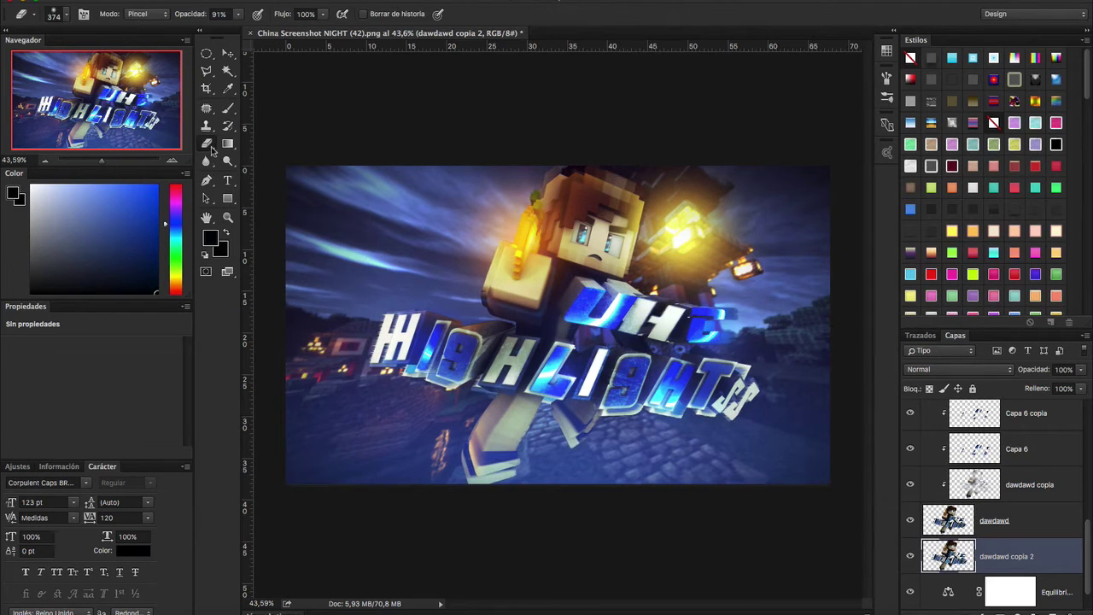
{"action": "right_click", "coordinate": [423, 254]}
{"action": "left_click", "coordinate": [455, 574]}
{"action": "key", "text": "Return"}
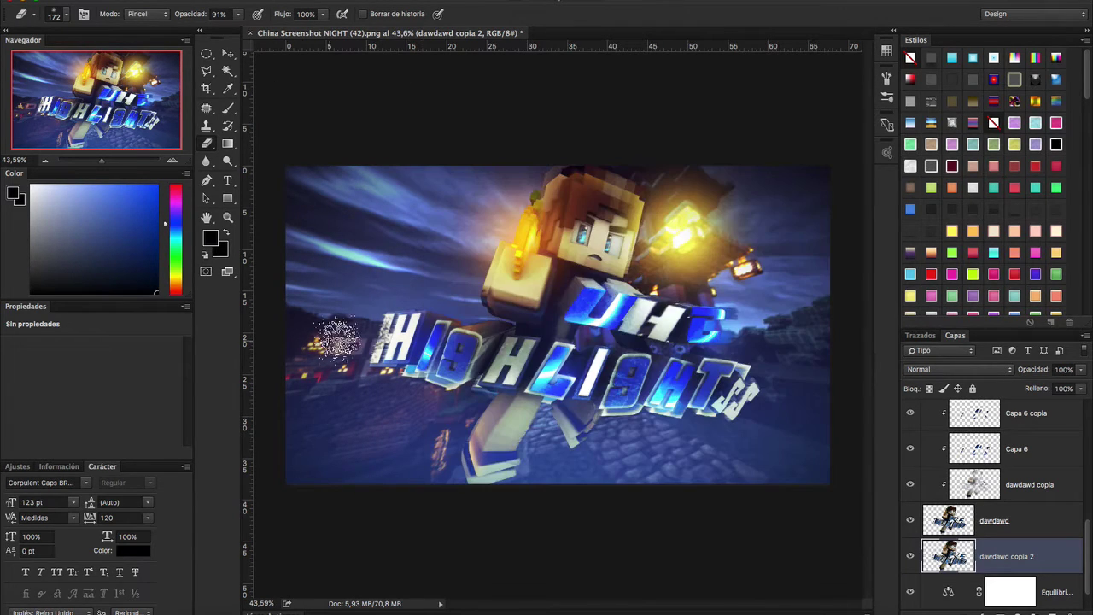
{"action": "key", "text": "0"}
{"action": "left_click_drag", "start_coordinate": [380, 337], "coordinate": [363, 350]}
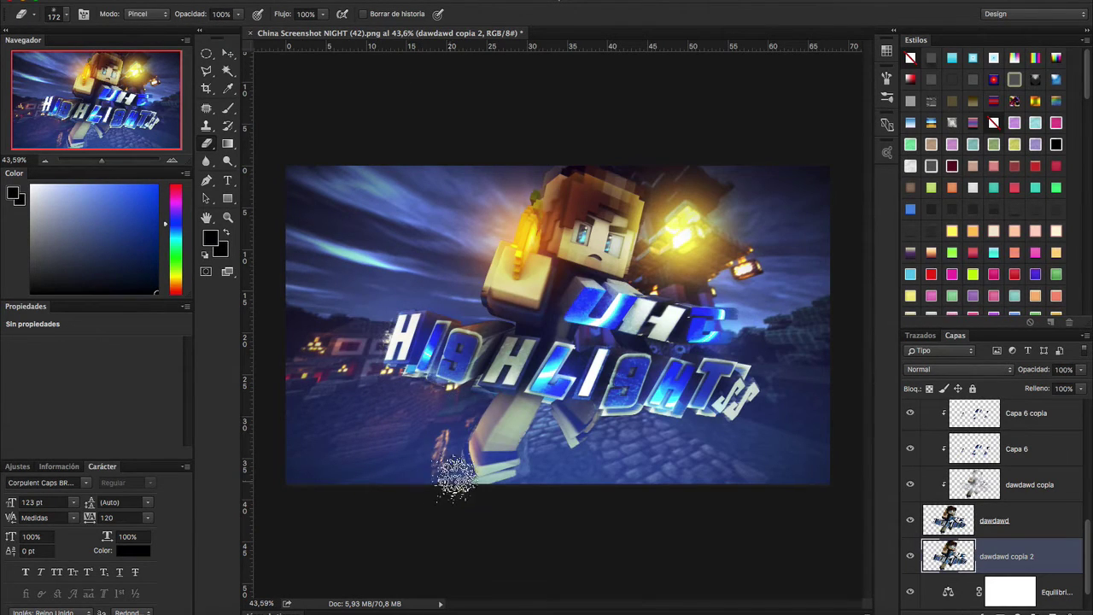
{"action": "left_click_drag", "start_coordinate": [581, 423], "coordinate": [775, 400]}
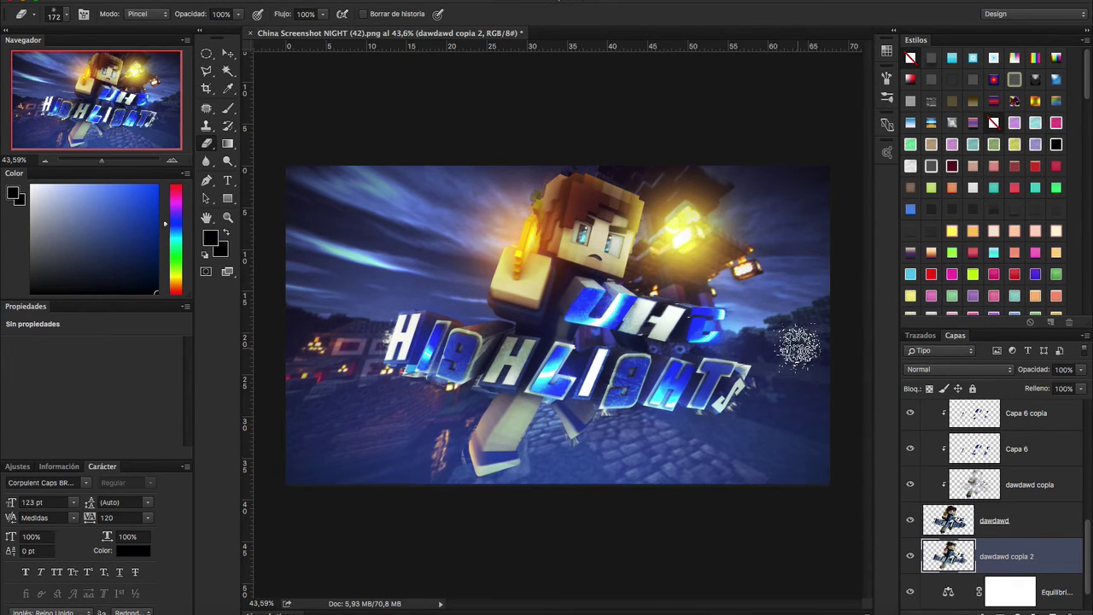
{"action": "key", "text": "ctrl+shift+alt+n"}
Draw a text box at the canvas top-left for the episode number.
{"action": "key", "text": "b"}
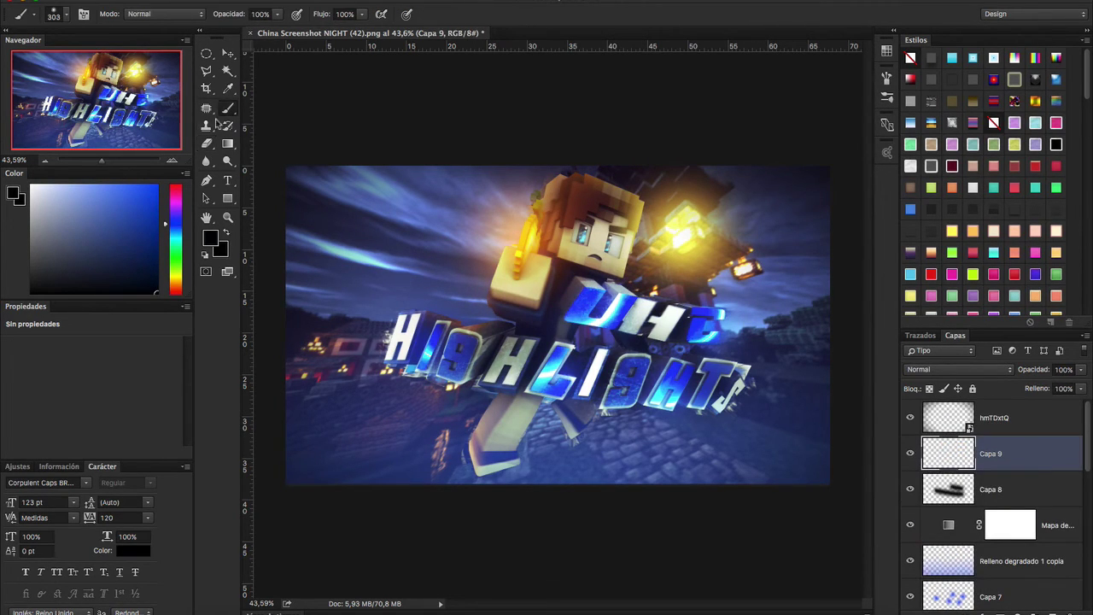
{"action": "right_click", "coordinate": [346, 222]}
{"action": "key", "text": "Escape"}
{"action": "key", "text": "t"}
{"action": "left_click_drag", "start_coordinate": [306, 179], "coordinate": [428, 228]}
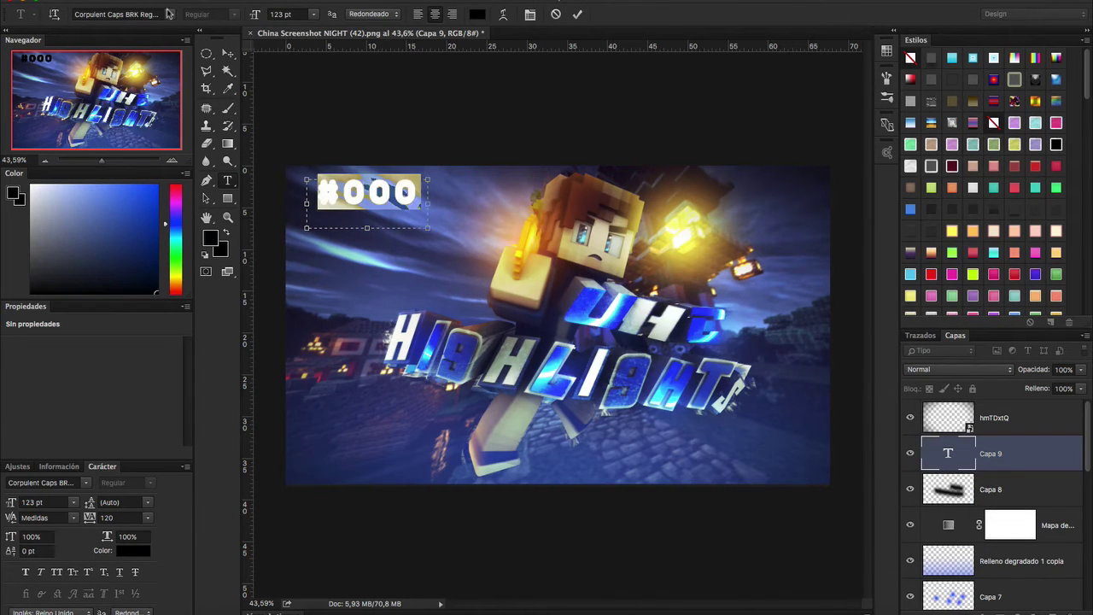
Set the #000 text to DejaVu Sans Bold with -20 tracking.
{"action": "left_click", "coordinate": [169, 14]}
{"action": "scroll", "coordinate": [237, 410], "scroll_direction": "down", "scroll_amount": 5}
{"action": "scroll", "coordinate": [238, 435], "scroll_direction": "down", "scroll_amount": 1}
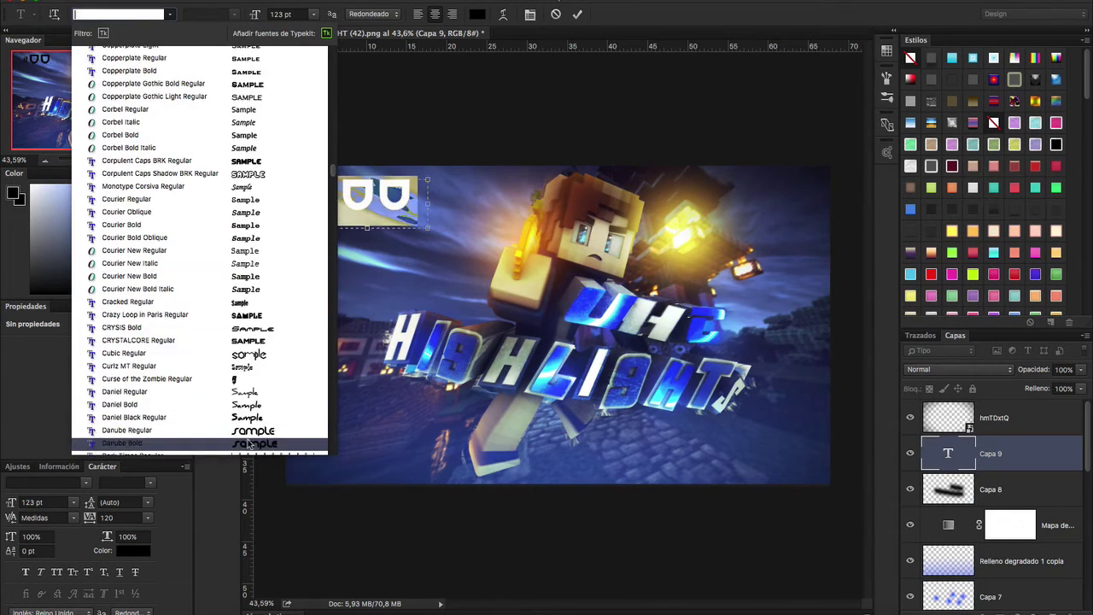
{"action": "scroll", "coordinate": [248, 440], "scroll_direction": "down", "scroll_amount": 3}
{"action": "scroll", "coordinate": [250, 443], "scroll_direction": "down", "scroll_amount": 2}
{"action": "scroll", "coordinate": [249, 445], "scroll_direction": "down", "scroll_amount": 3}
{"action": "scroll", "coordinate": [250, 443], "scroll_direction": "down", "scroll_amount": 1}
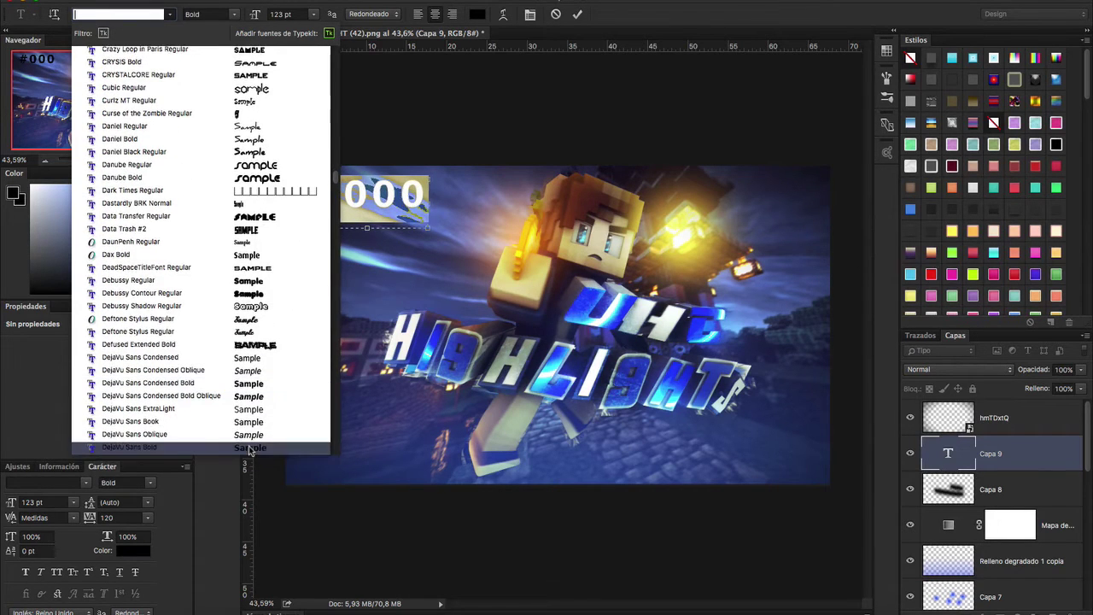
{"action": "left_click", "coordinate": [248, 440]}
{"action": "left_click_drag", "start_coordinate": [90, 521], "coordinate": [52, 521]}
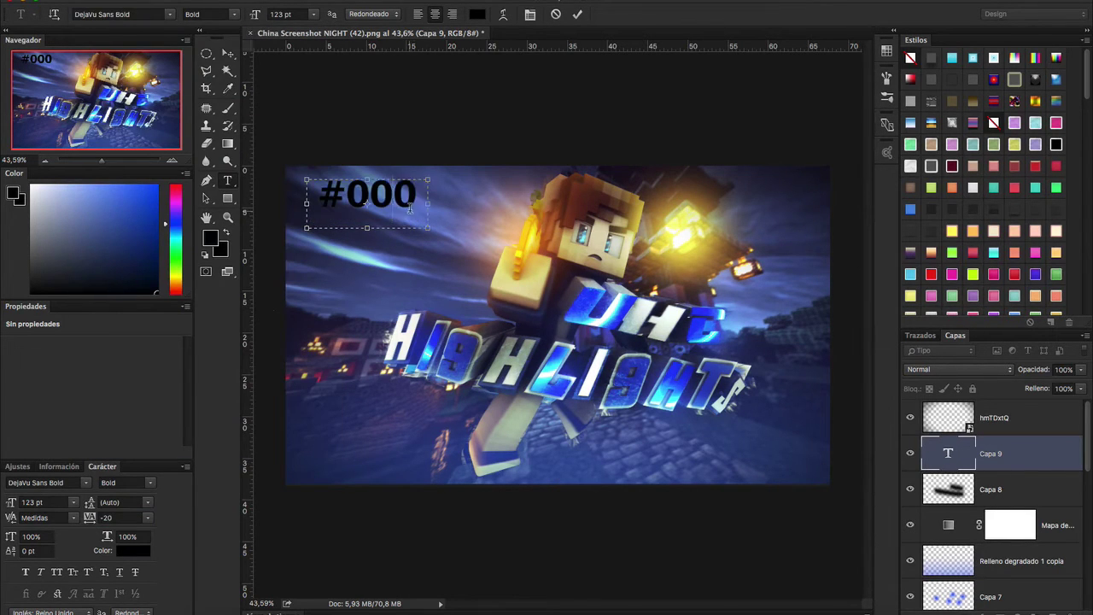
Switch the #000 text to the Dickie Medium font and commit the edit.
{"action": "double_click", "coordinate": [343, 202]}
{"action": "left_click", "coordinate": [170, 14]}
{"action": "scroll", "coordinate": [248, 342], "scroll_direction": "down", "scroll_amount": 5}
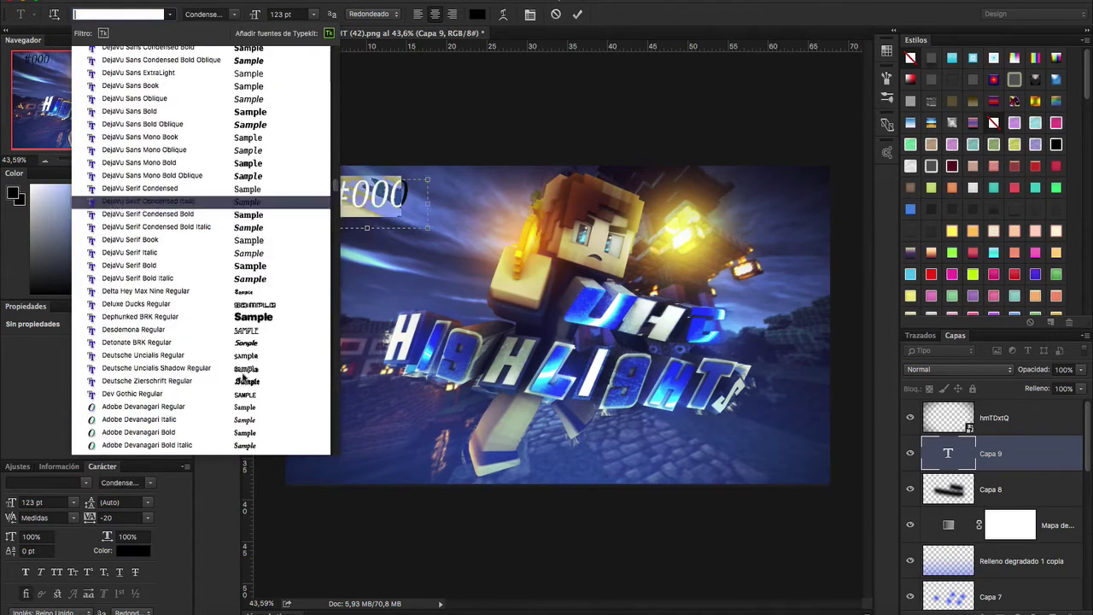
{"action": "scroll", "coordinate": [250, 381], "scroll_direction": "down", "scroll_amount": 5}
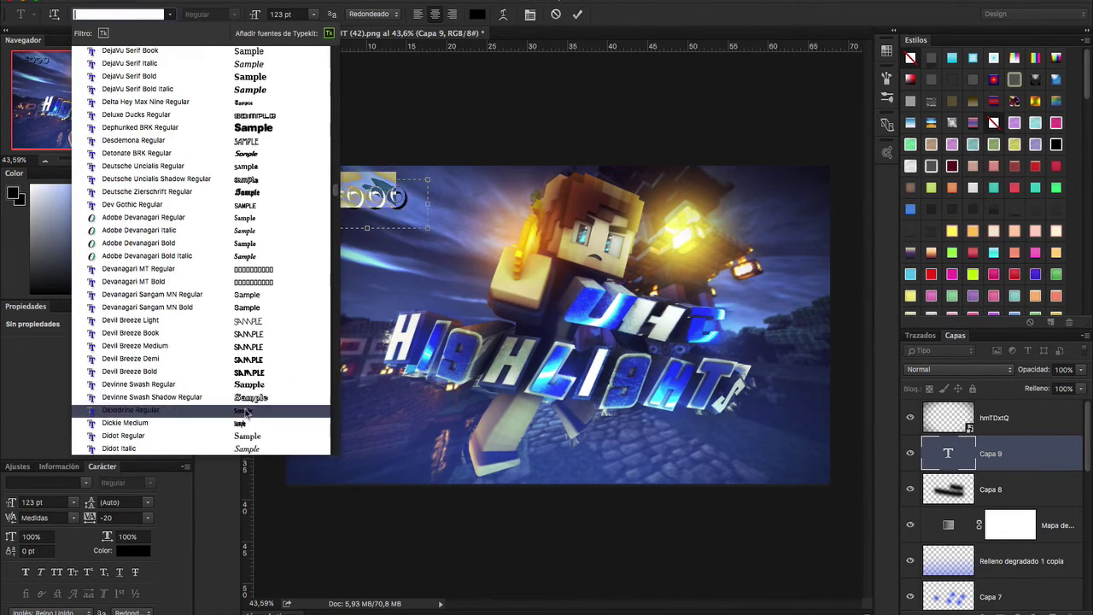
{"action": "left_click", "coordinate": [245, 424]}
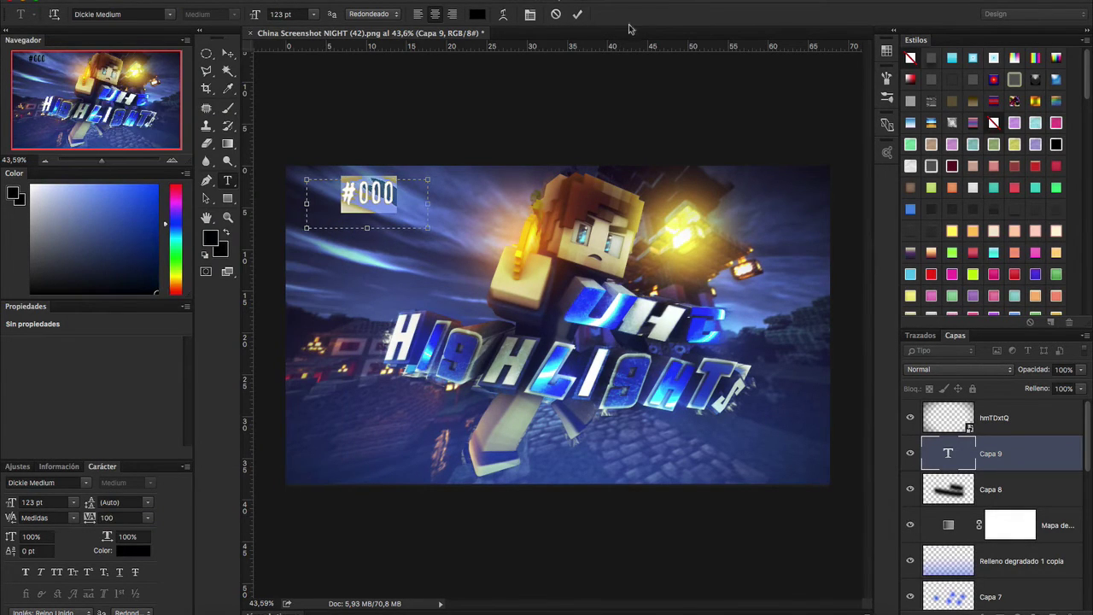
{"action": "left_click", "coordinate": [577, 14]}
{"action": "scroll", "coordinate": [990, 266], "scroll_direction": "down", "scroll_amount": 5}
Review the #000 layer's inner shadow, drop shadow, bevel and inner glow styles.
{"action": "scroll", "coordinate": [909, 128], "scroll_direction": "down", "scroll_amount": 2}
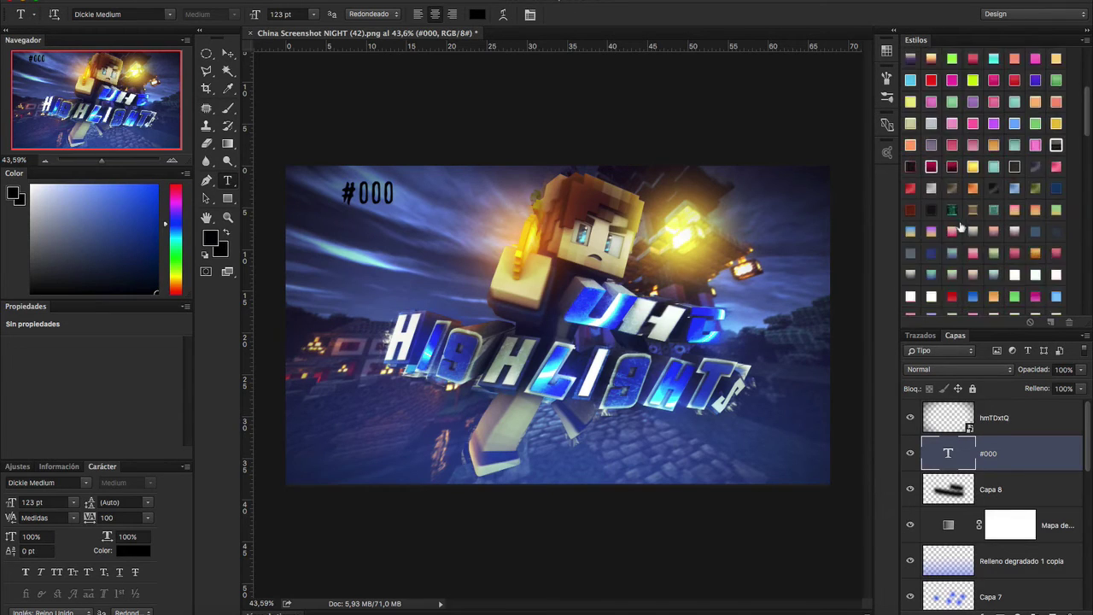
{"action": "scroll", "coordinate": [910, 141], "scroll_direction": "down", "scroll_amount": 3}
{"action": "scroll", "coordinate": [911, 158], "scroll_direction": "down", "scroll_amount": 2}
{"action": "double_click", "coordinate": [1000, 443]}
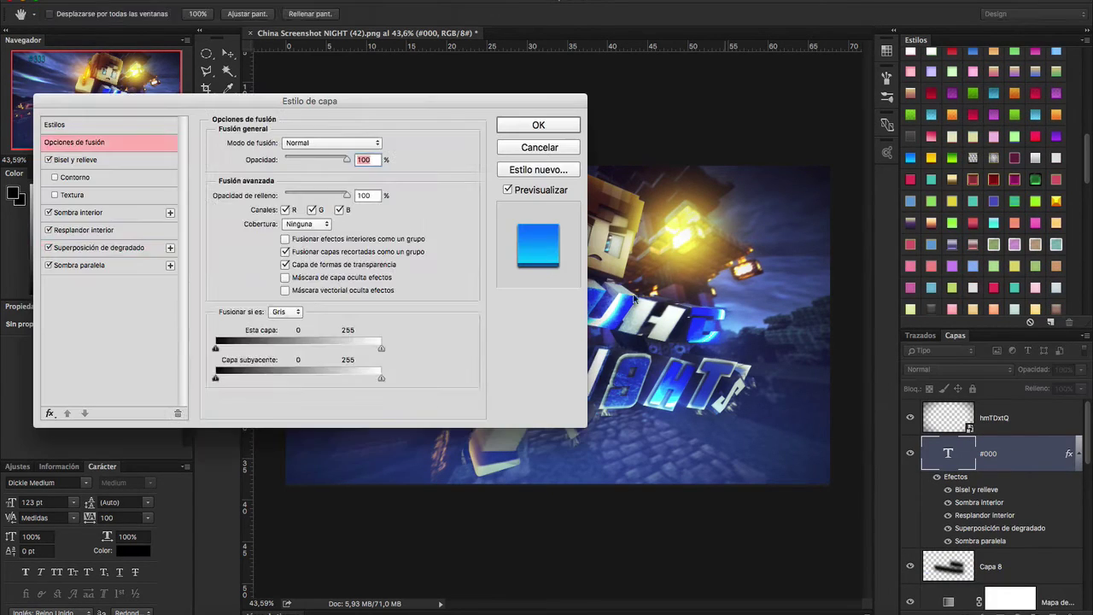
{"action": "left_click", "coordinate": [88, 247]}
{"action": "left_click", "coordinate": [92, 212]}
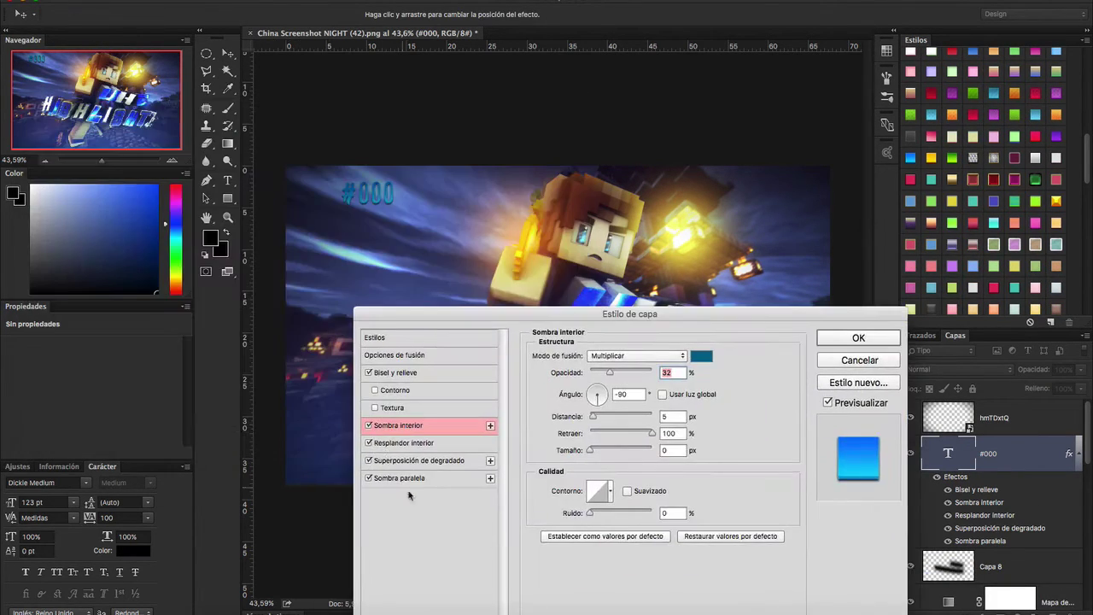
{"action": "left_click", "coordinate": [402, 477]}
{"action": "left_click", "coordinate": [396, 373]}
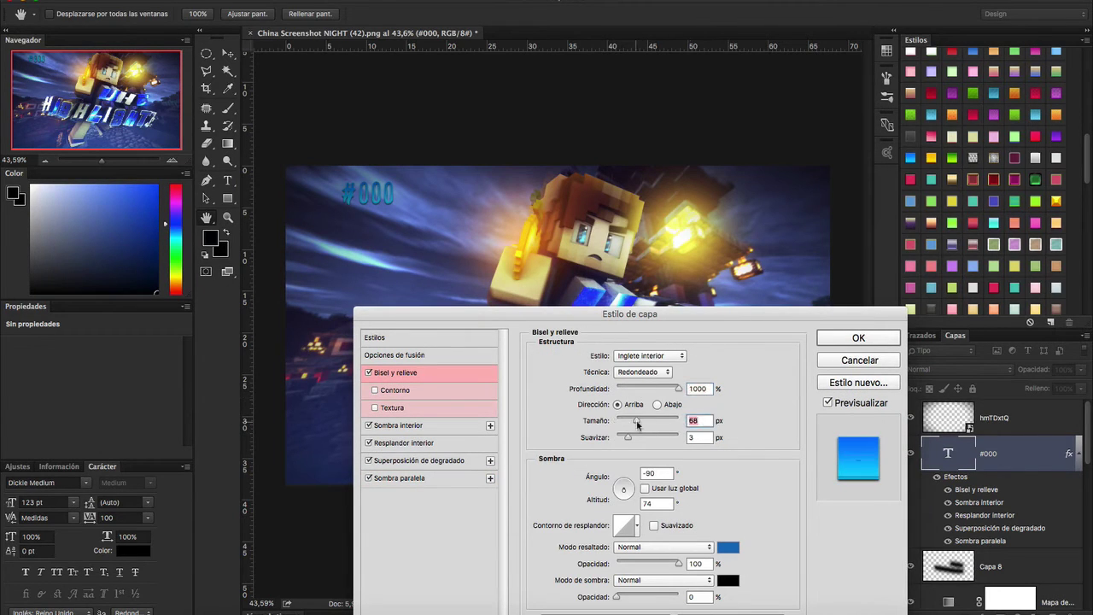
{"action": "left_click", "coordinate": [403, 442]}
Set the inner glow to Linear Dodge with 0 px size and confirm.
{"action": "left_click", "coordinate": [636, 355]}
{"action": "left_click", "coordinate": [581, 429]}
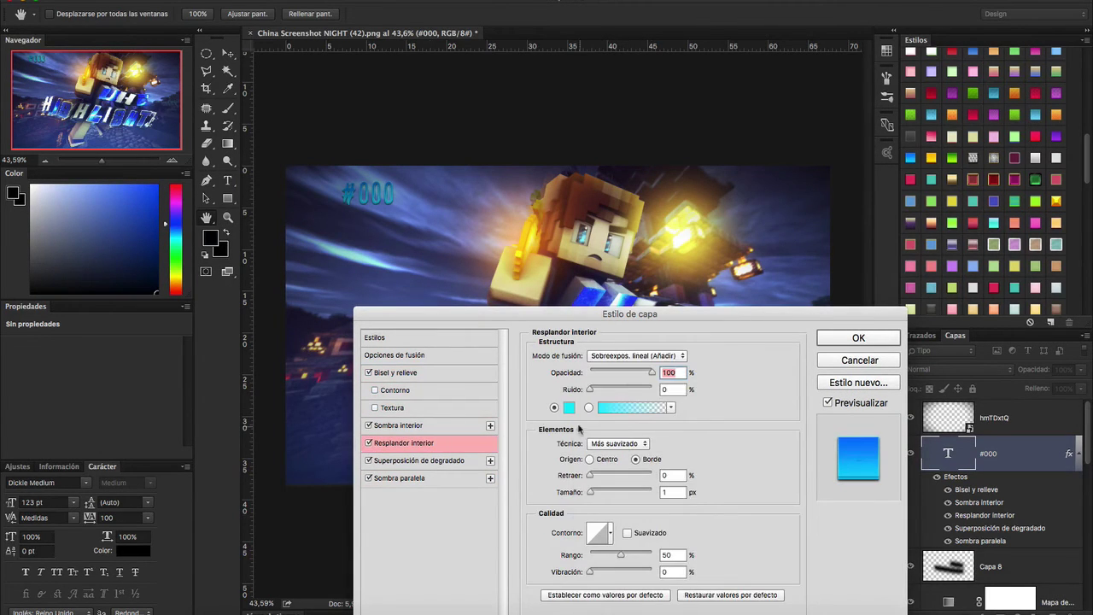
{"action": "left_click_drag", "start_coordinate": [595, 491], "coordinate": [591, 495]}
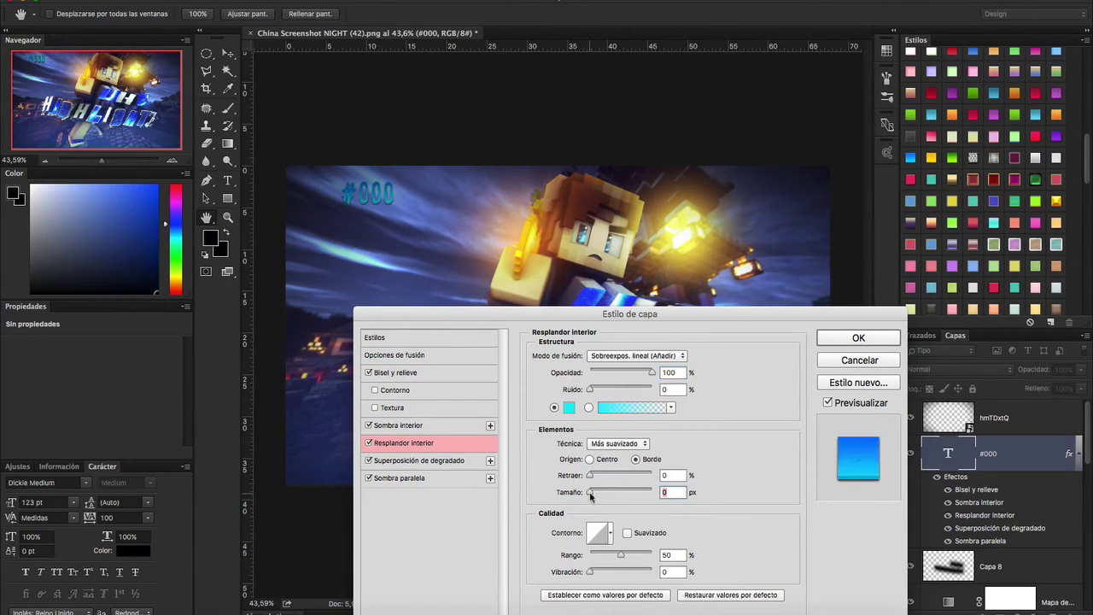
{"action": "left_click", "coordinate": [858, 338]}
Move the Gradient Overlay's left stop to 17% and apply at 82° angle, 150% scale.
{"action": "double_click", "coordinate": [1000, 528]}
{"action": "left_click", "coordinate": [538, 160]}
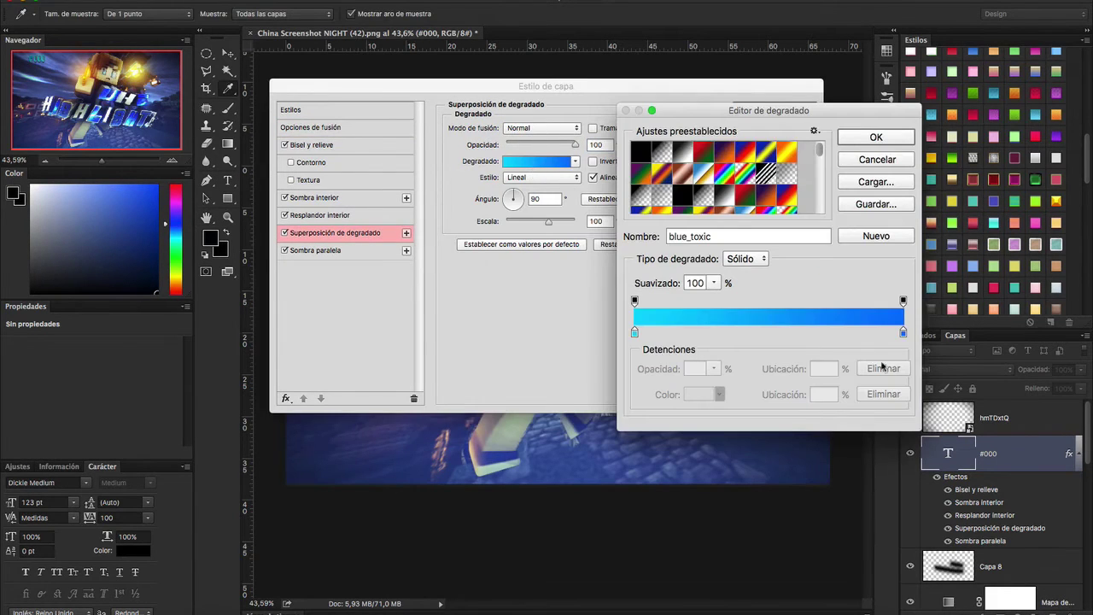
{"action": "left_click_drag", "start_coordinate": [635, 331], "coordinate": [680, 331]}
{"action": "double_click", "coordinate": [680, 331]}
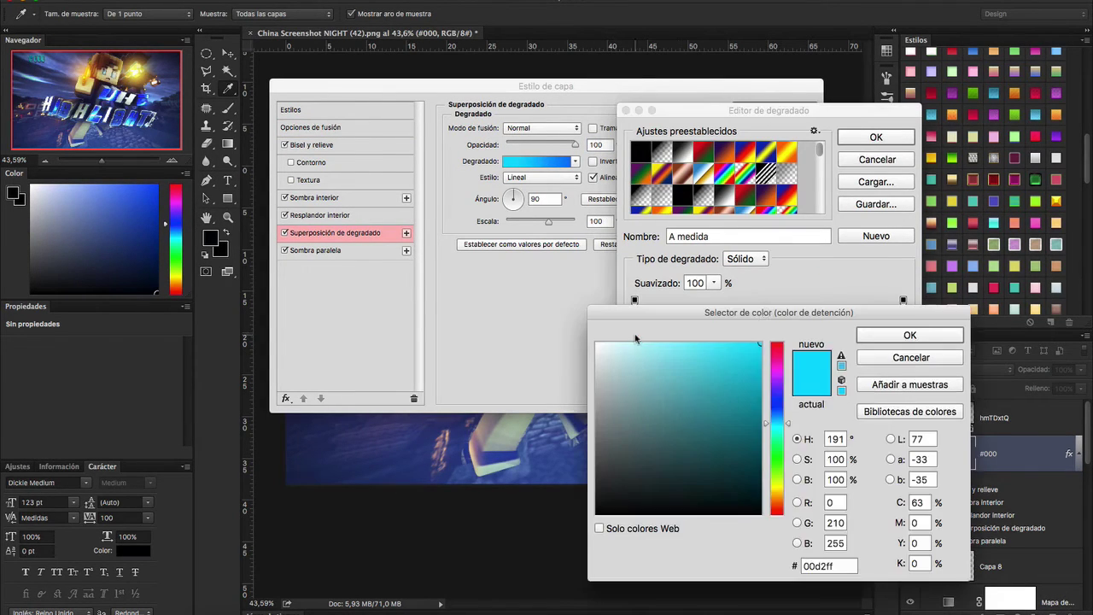
{"action": "left_click", "coordinate": [910, 334]}
{"action": "key", "text": "Return"}
{"action": "left_click_drag", "start_coordinate": [639, 89], "coordinate": [700, 300]}
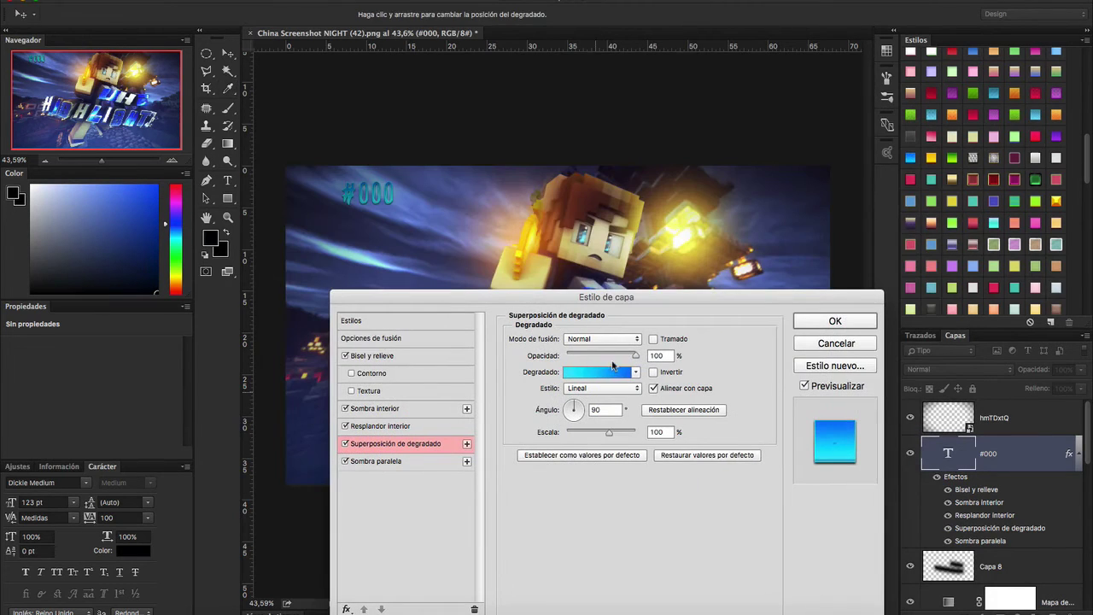
{"action": "left_click", "coordinate": [816, 323]}
Enlarge the #000 text to 157 pt.
{"action": "double_click", "coordinate": [360, 189]}
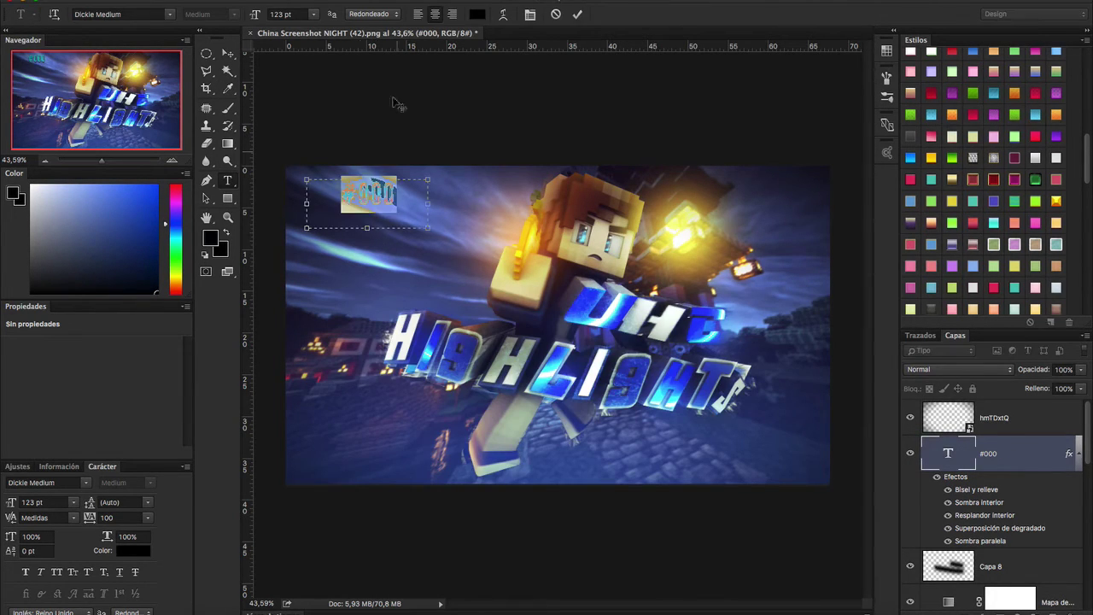
{"action": "left_click_drag", "start_coordinate": [255, 13], "coordinate": [282, 13]}
{"action": "left_click", "coordinate": [227, 109]}
On a new layer, paint a large dark navy brush streak behind #000.
{"action": "left_click", "coordinate": [1016, 568]}
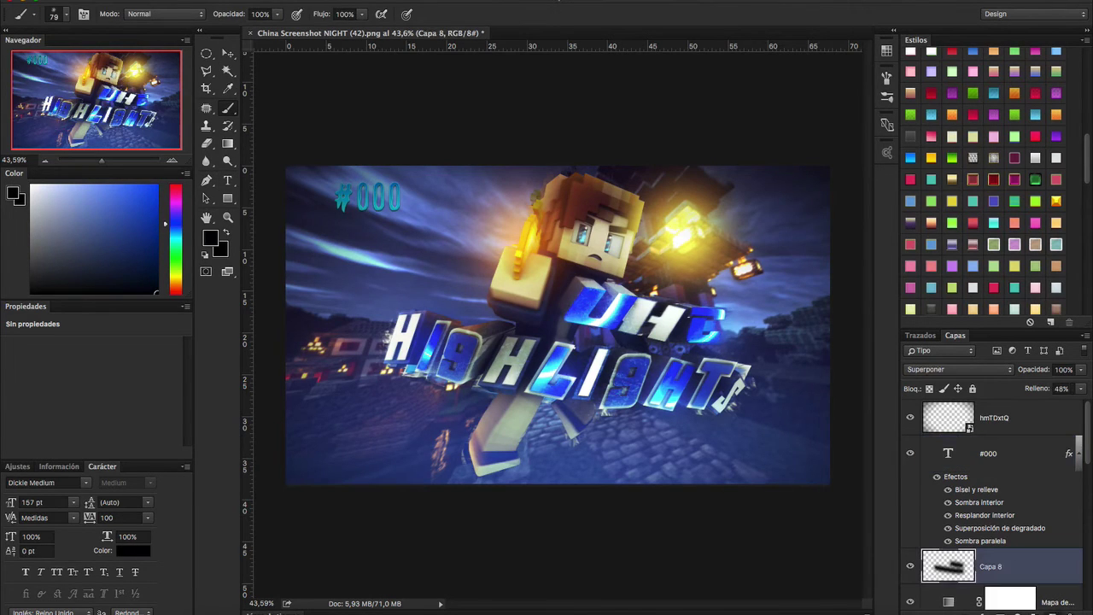
{"action": "key", "text": "ctrl+shift+alt+n"}
{"action": "right_click", "coordinate": [356, 194]}
{"action": "left_click_drag", "start_coordinate": [323, 196], "coordinate": [419, 198]}
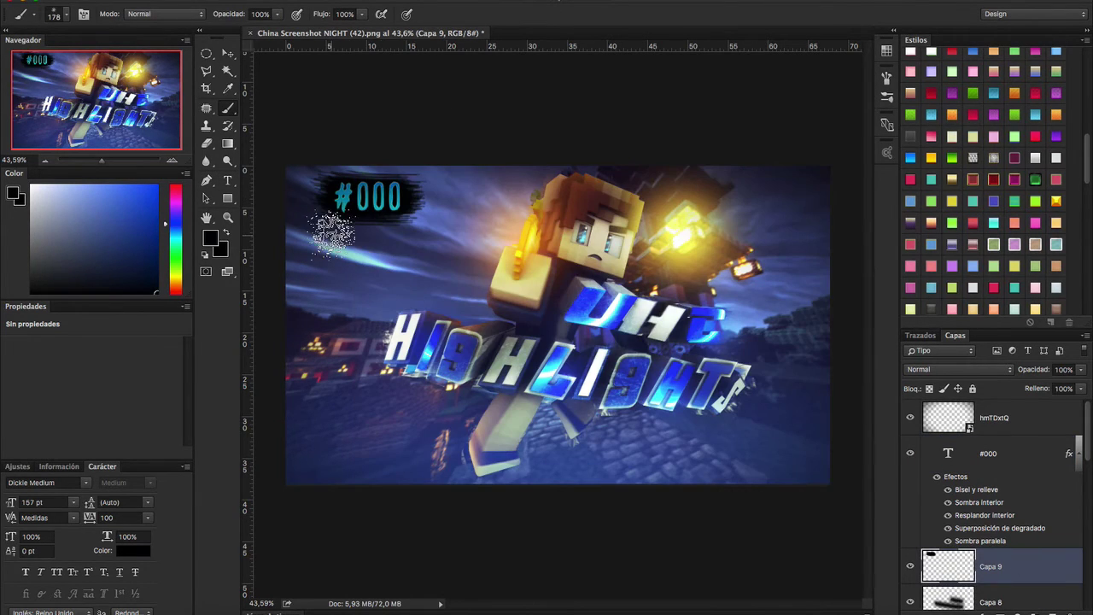
{"action": "key", "text": "ctrl+z"}
{"action": "left_click", "coordinate": [340, 194], "text": "alt"}
{"action": "left_click_drag", "start_coordinate": [340, 195], "coordinate": [401, 196]}
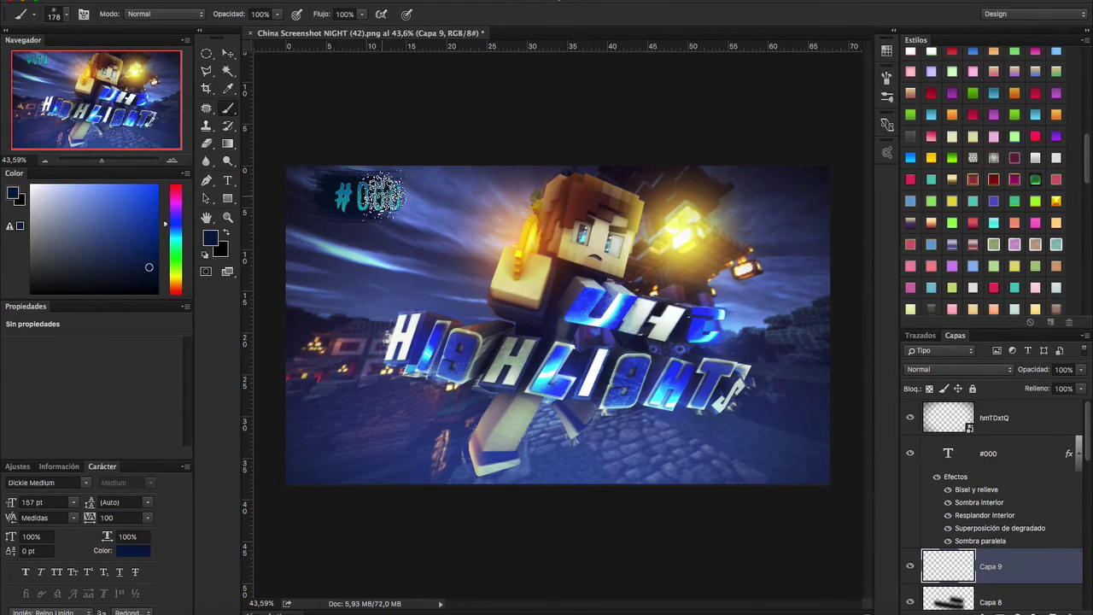
Move and transform the navy streak to sit beside the character's head.
{"action": "key", "text": "v"}
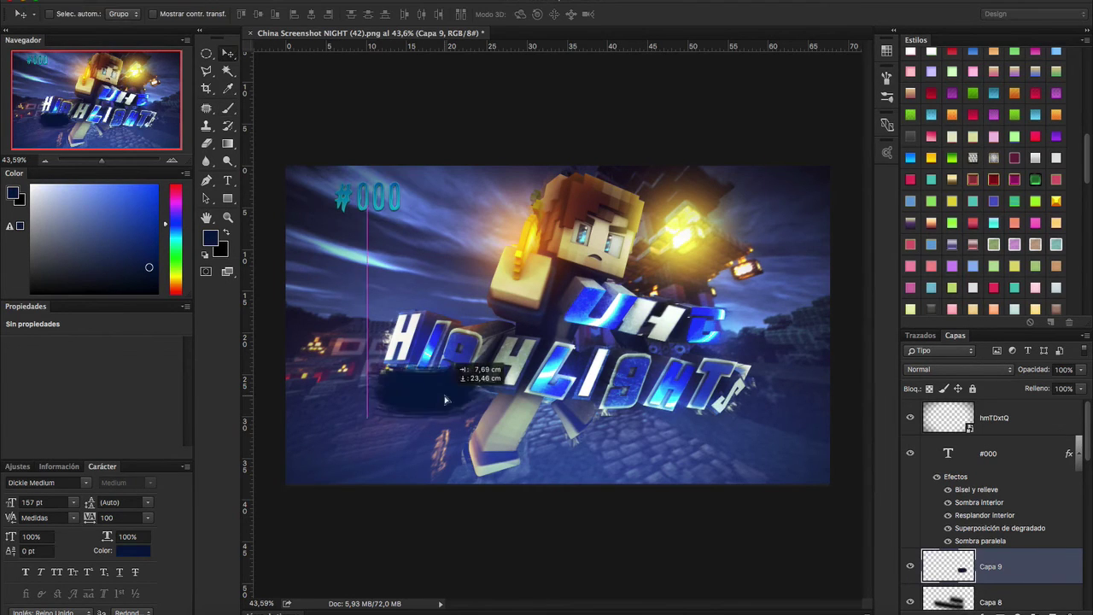
{"action": "left_click_drag", "start_coordinate": [405, 253], "coordinate": [494, 353]}
{"action": "key", "text": "ctrl+t"}
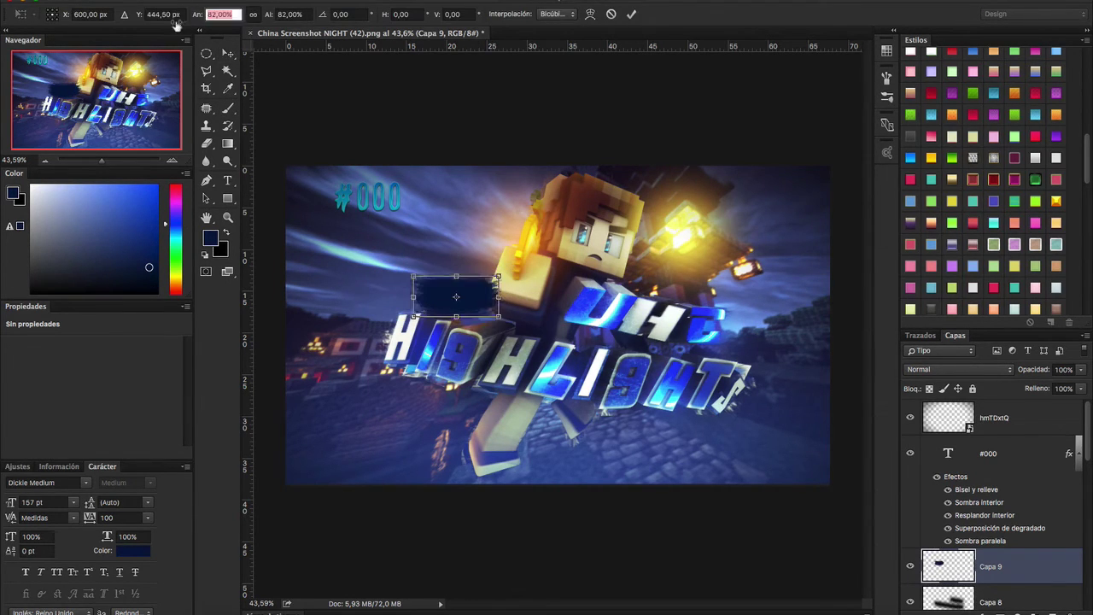
{"action": "key", "text": "Return"}
{"action": "mouse_move", "coordinate": [468, 306]}
{"action": "left_mouse_down"}
{"action": "mouse_move", "coordinate": [670, 258]}
{"action": "mouse_move", "coordinate": [465, 264]}
{"action": "left_mouse_up"}
Shrink the #000 text to 115 pt.
{"action": "left_click", "coordinate": [1016, 457]}
{"action": "key", "text": "ctrl+t"}
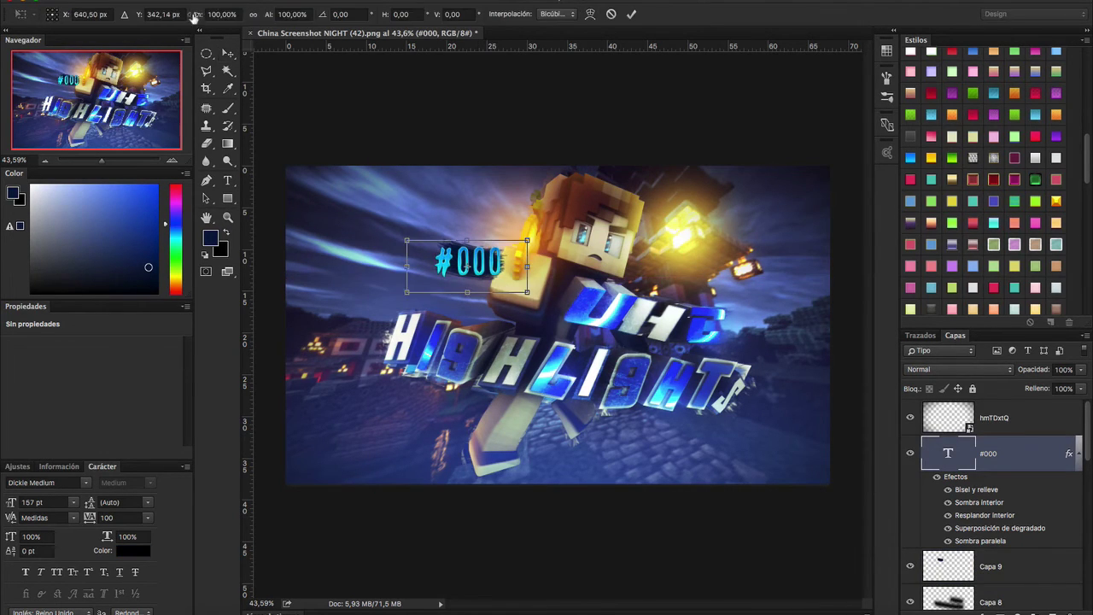
{"action": "left_click", "coordinate": [228, 180]}
{"action": "key", "text": "Escape"}
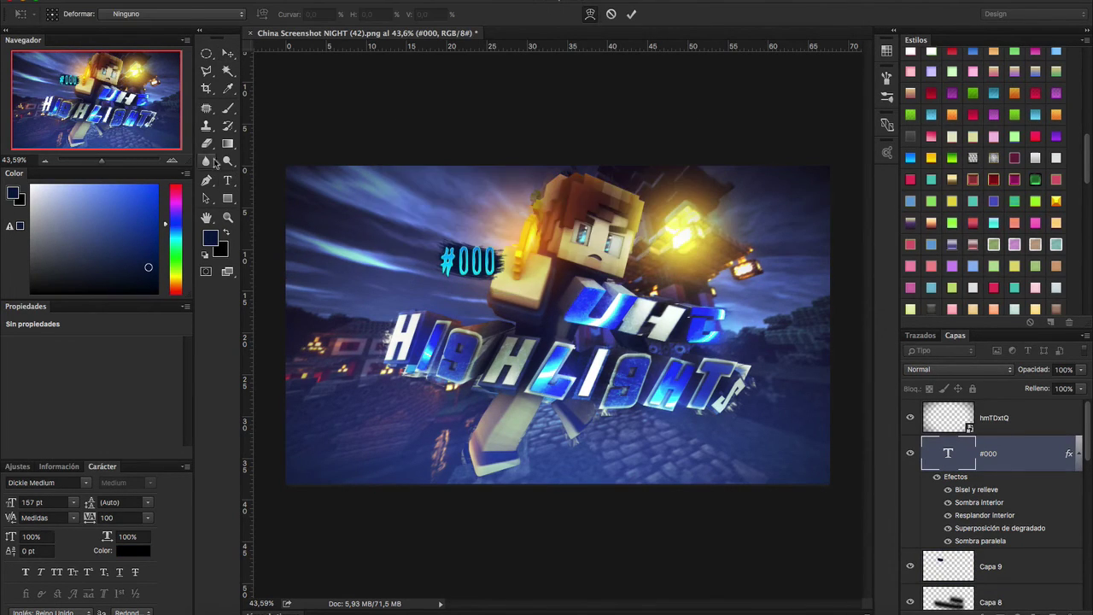
{"action": "left_click", "coordinate": [227, 180]}
{"action": "left_click", "coordinate": [653, 205]}
{"action": "left_click_drag", "start_coordinate": [244, 15], "coordinate": [208, 15]}
{"action": "key", "text": "ctrl+Return"}
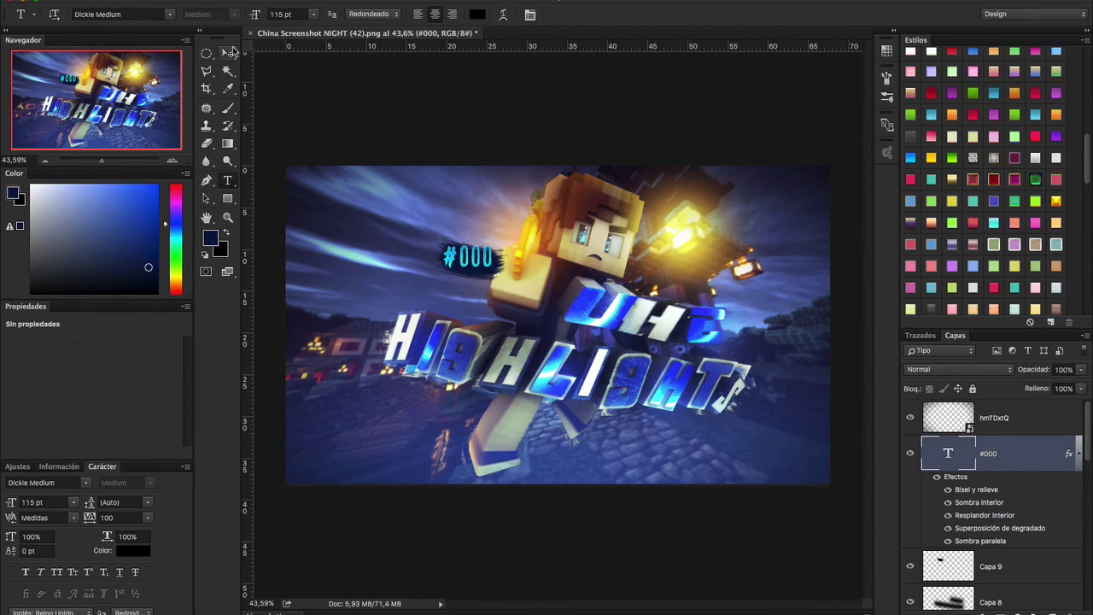
Rotate the #000 number about 7.7° and apply the transform.
{"action": "key", "text": "ctrl+t"}
{"action": "left_click_drag", "start_coordinate": [623, 141], "coordinate": [638, 162]}
{"action": "left_click", "coordinate": [632, 14]}
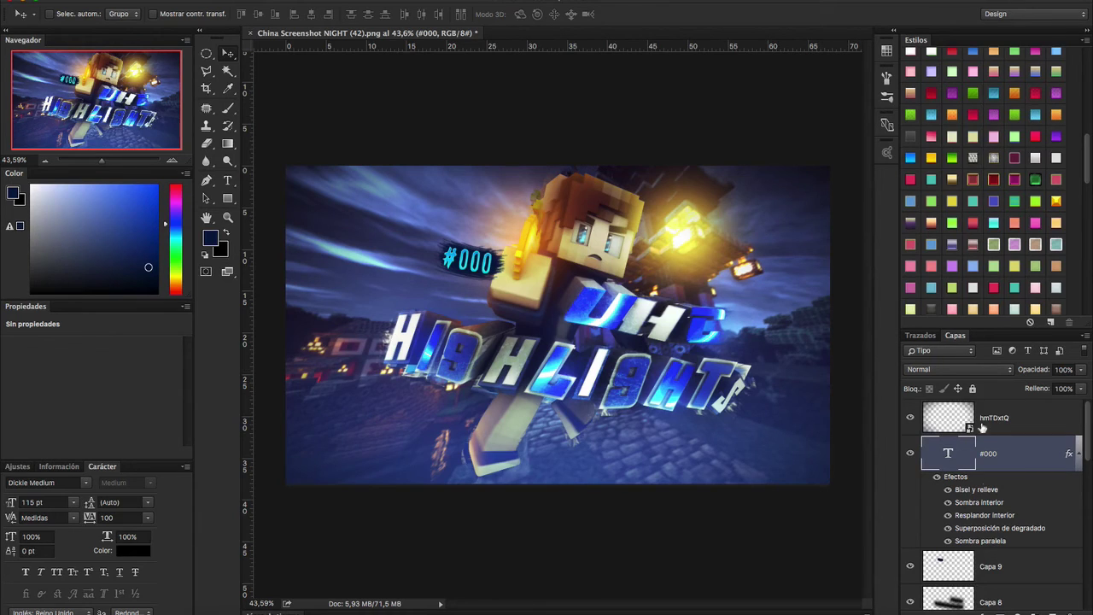
Locate the Grupo 1 character group and select its Capa 6 layer for the 50% fill.
{"action": "scroll", "coordinate": [988, 484], "scroll_direction": "down", "scroll_amount": 1}
{"action": "left_click", "coordinate": [1026, 566]}
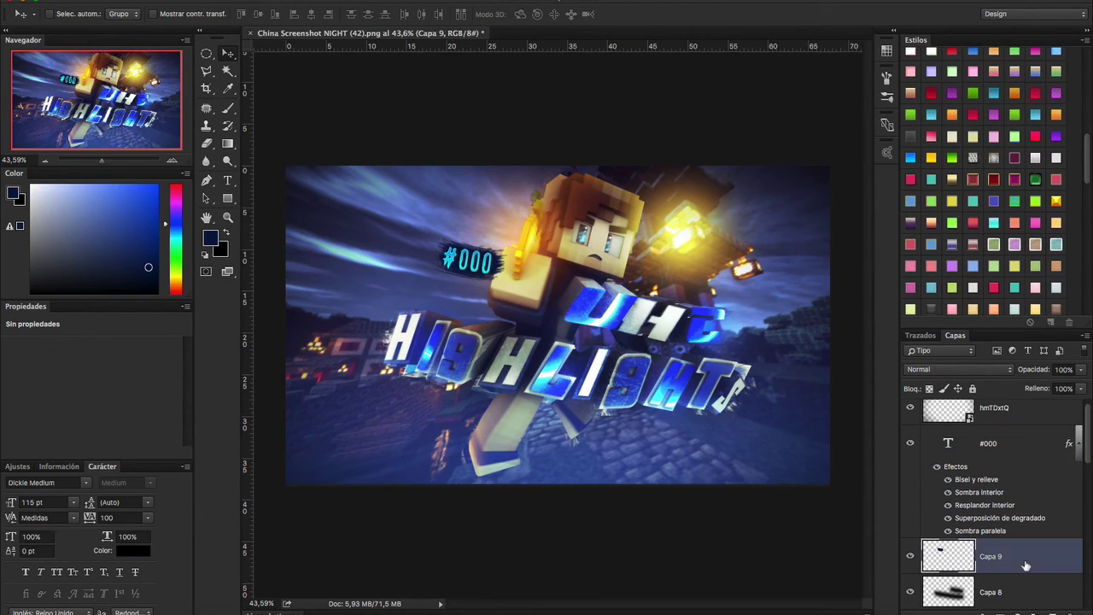
{"action": "right_click", "coordinate": [966, 496]}
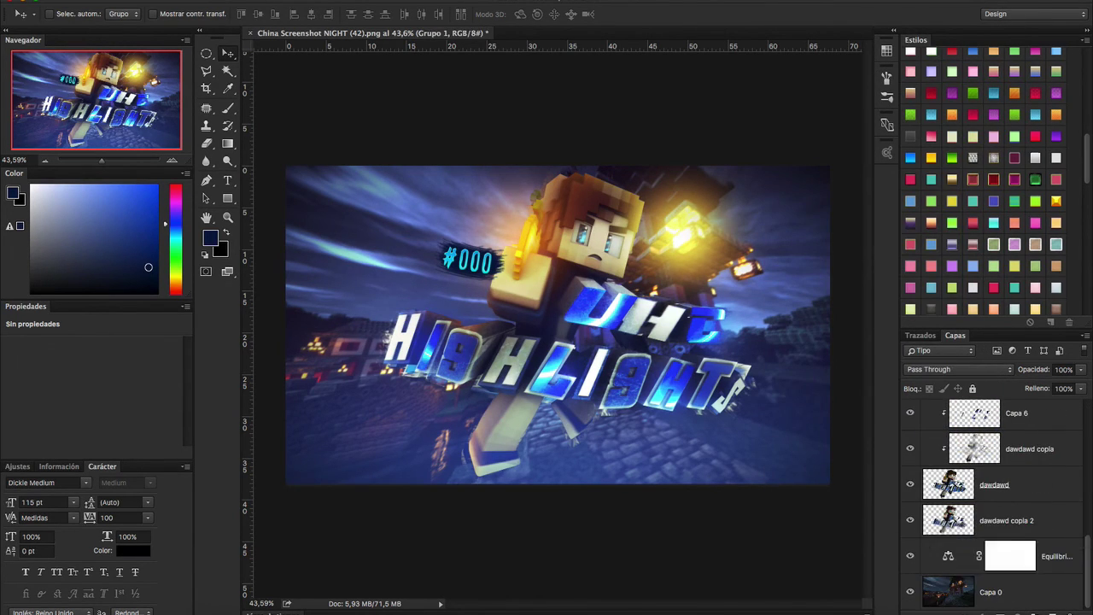
{"action": "left_click", "coordinate": [479, 266]}
{"action": "scroll", "coordinate": [989, 477], "scroll_direction": "up", "scroll_amount": 3}
{"action": "scroll", "coordinate": [988, 477], "scroll_direction": "up", "scroll_amount": 2}
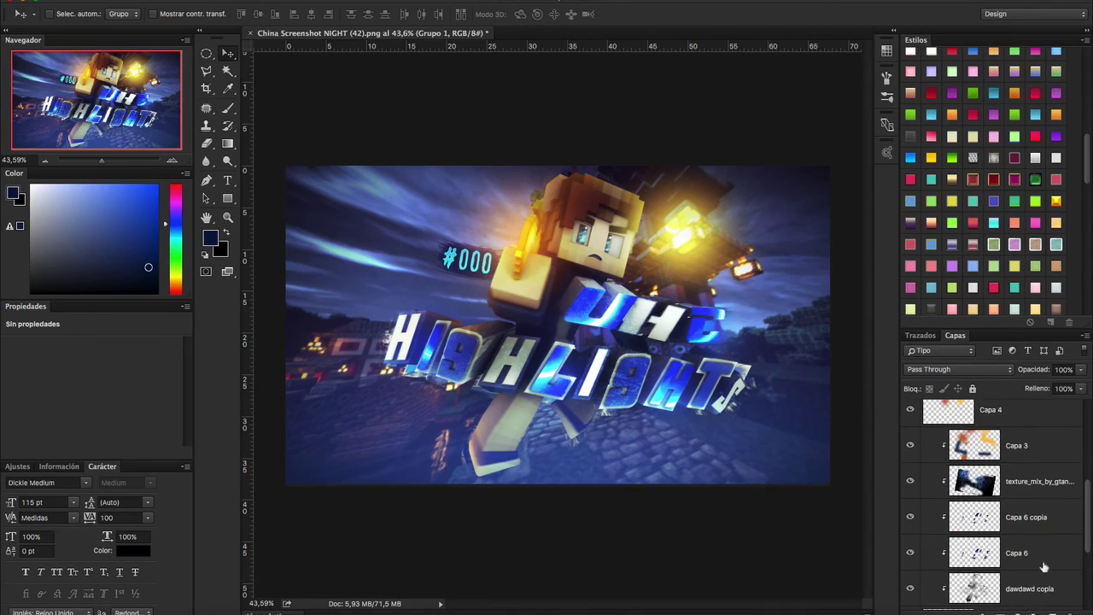
{"action": "left_click", "coordinate": [1038, 514]}
{"action": "left_click", "coordinate": [1016, 553]}
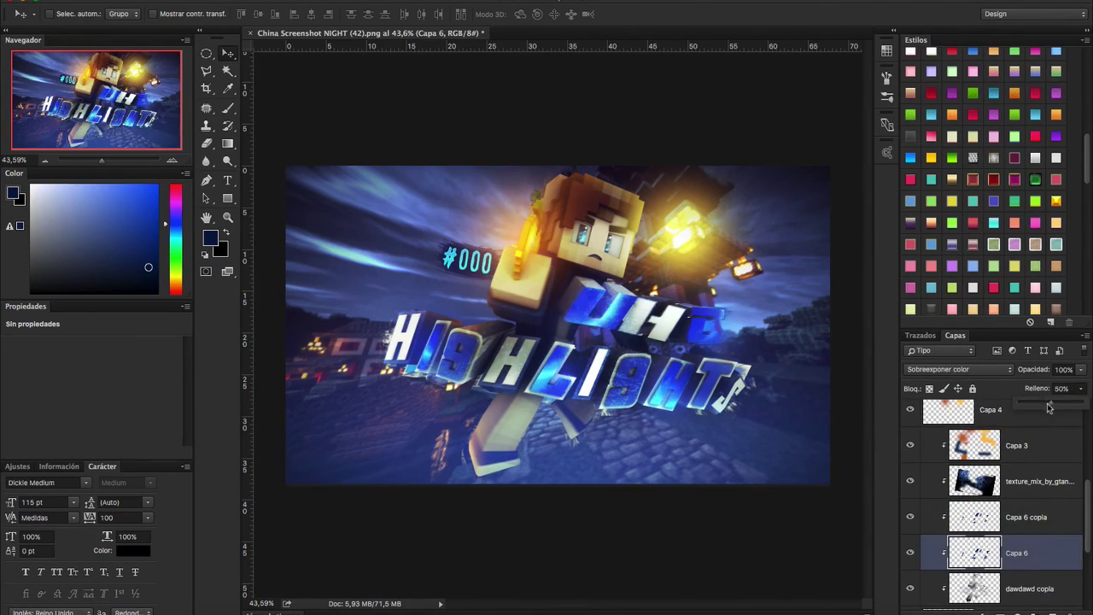